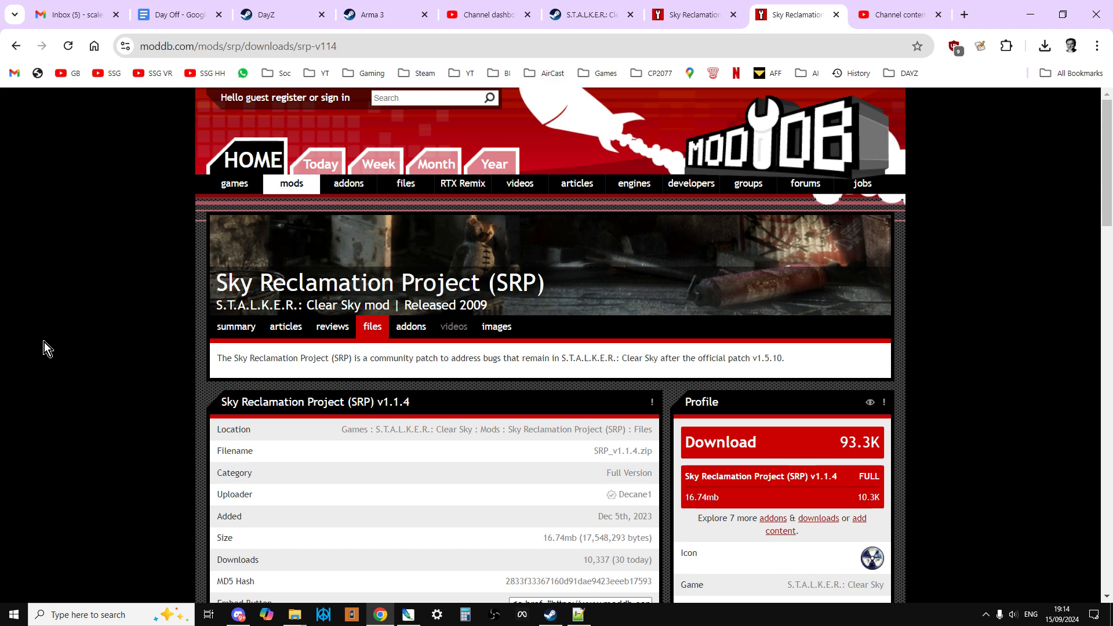
Review the S.T.A.L.K.E.R.: Clear Sky page on the Steam store and the Sky Reclamation Project summary on ModDB.
{"action": "left_click", "coordinate": [582, 18]}
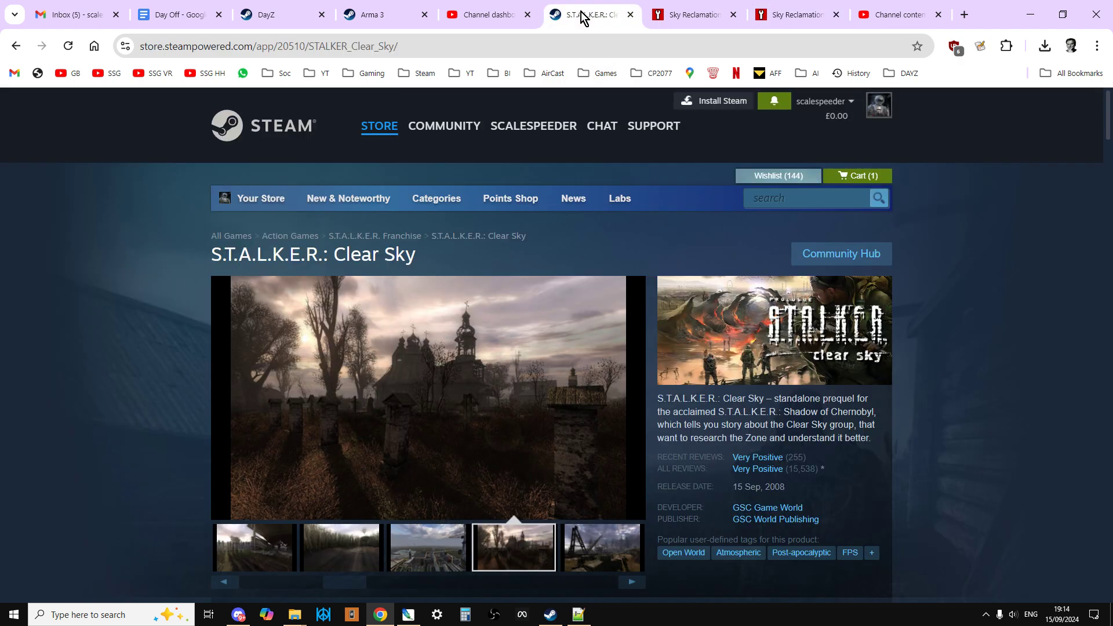
{"action": "scroll", "coordinate": [530, 373], "scroll_direction": "down", "scroll_amount": 4}
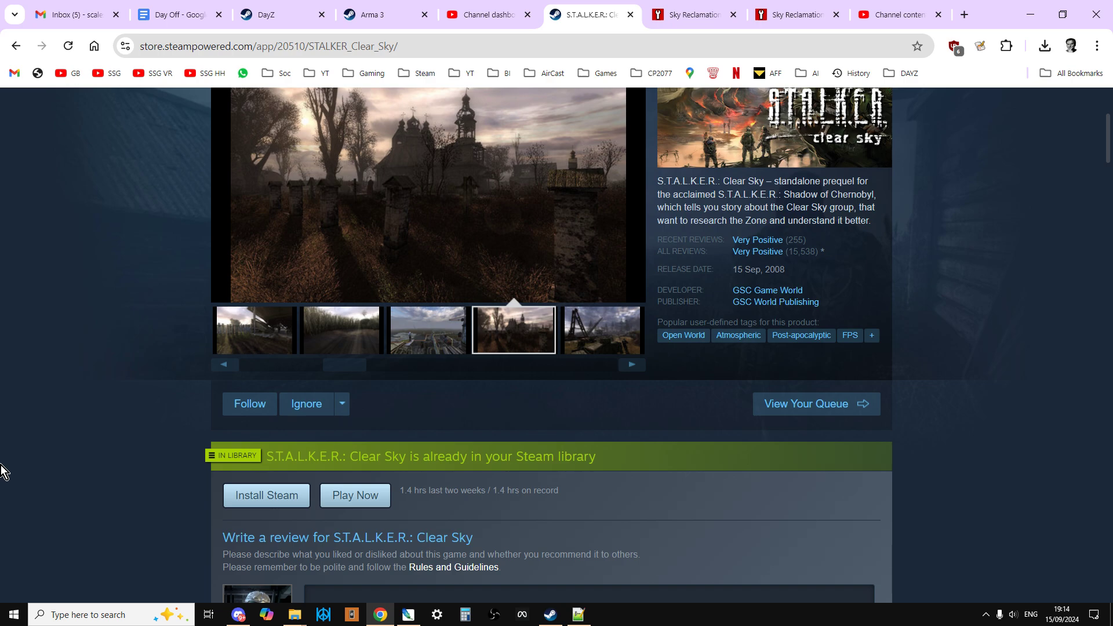
{"action": "scroll", "coordinate": [3, 470], "scroll_direction": "up", "scroll_amount": 4}
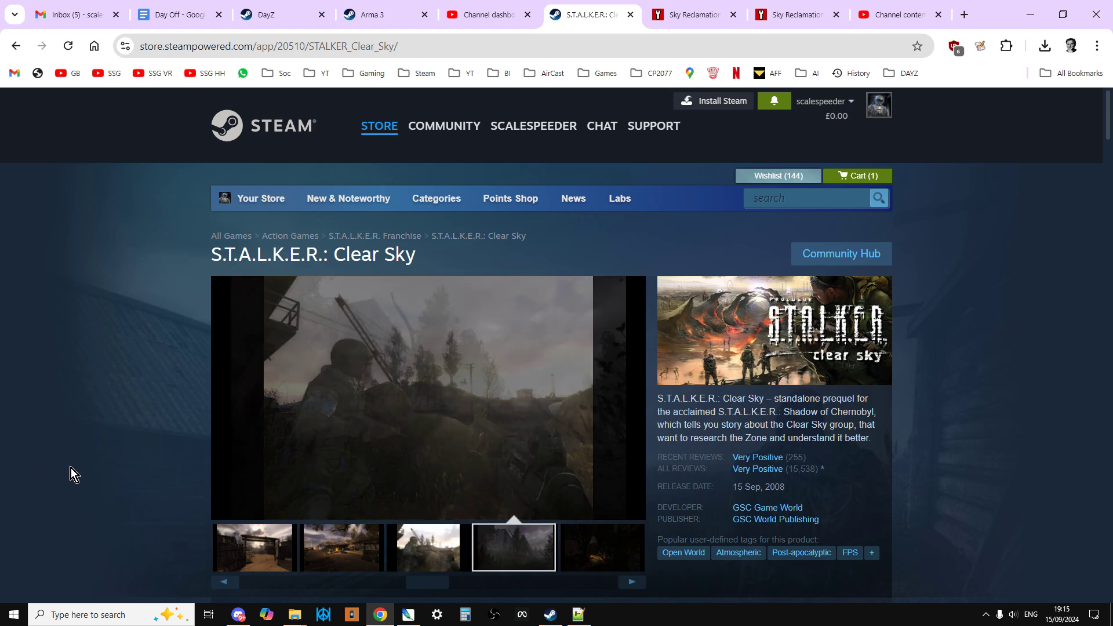
{"action": "left_click", "coordinate": [702, 19]}
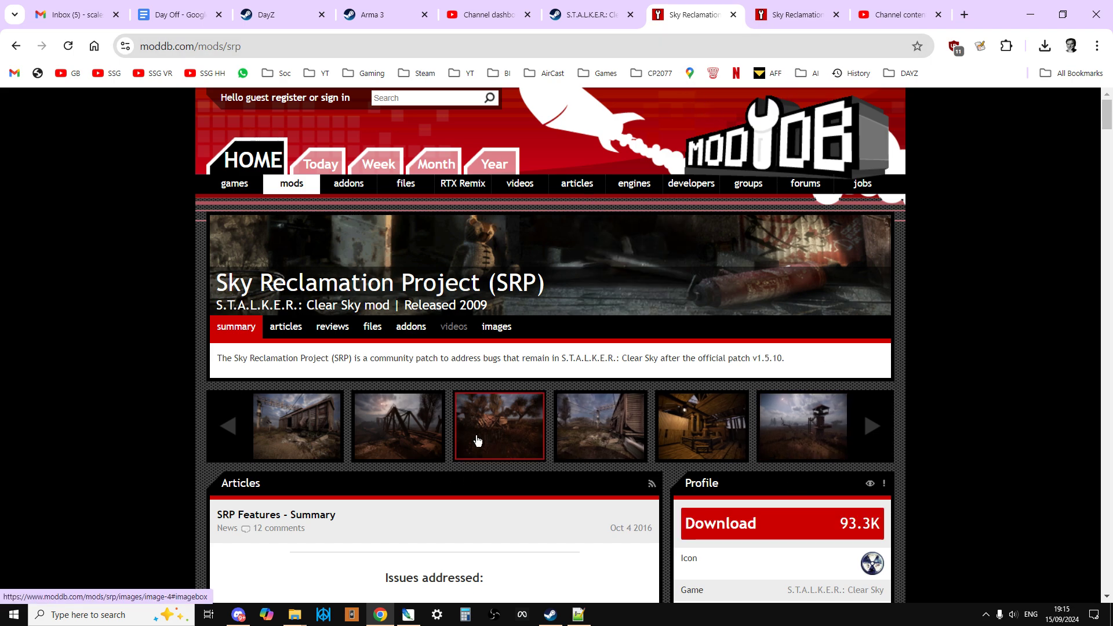
Switch to the Downloads folder in File Explorer and show the available actions for the SRP_v1.1.4 archive.
{"action": "left_click", "coordinate": [293, 621]}
{"action": "left_click", "coordinate": [273, 579]}
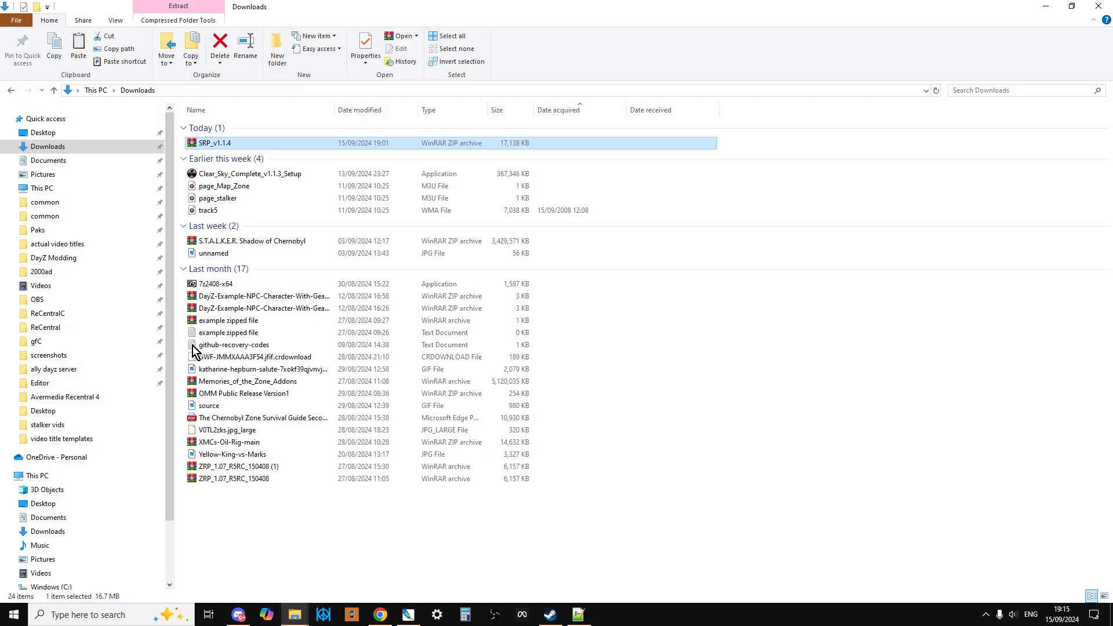
{"action": "right_click", "coordinate": [224, 144]}
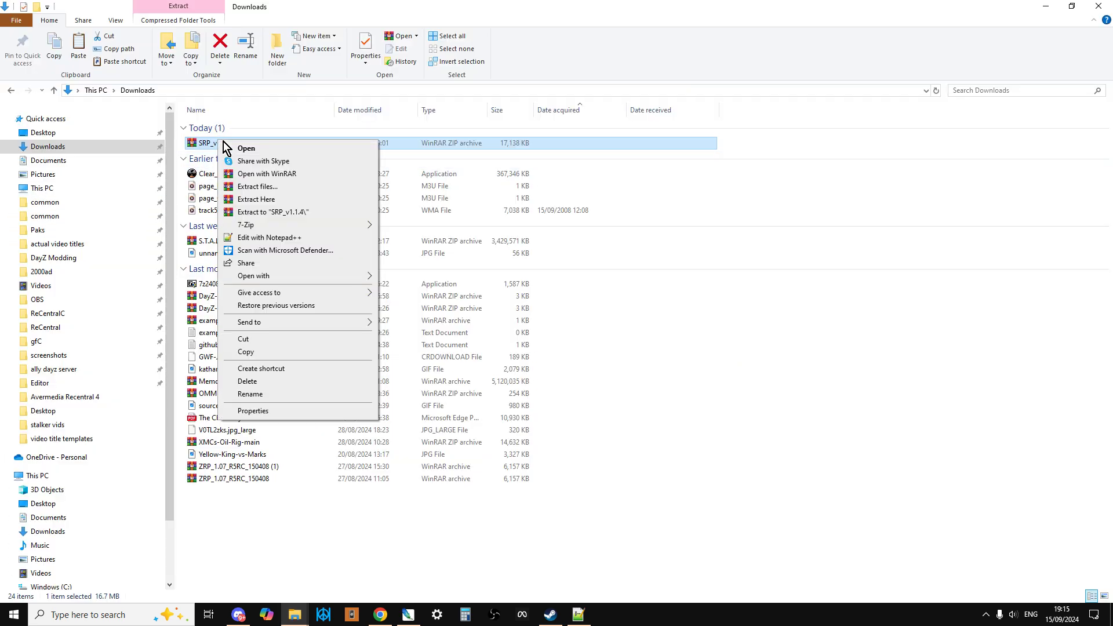
Switch to the File Explorer window showing the srp mod folder and go up through its parent folders to This PC.
{"action": "left_click", "coordinate": [294, 622]}
{"action": "left_click", "coordinate": [345, 574]}
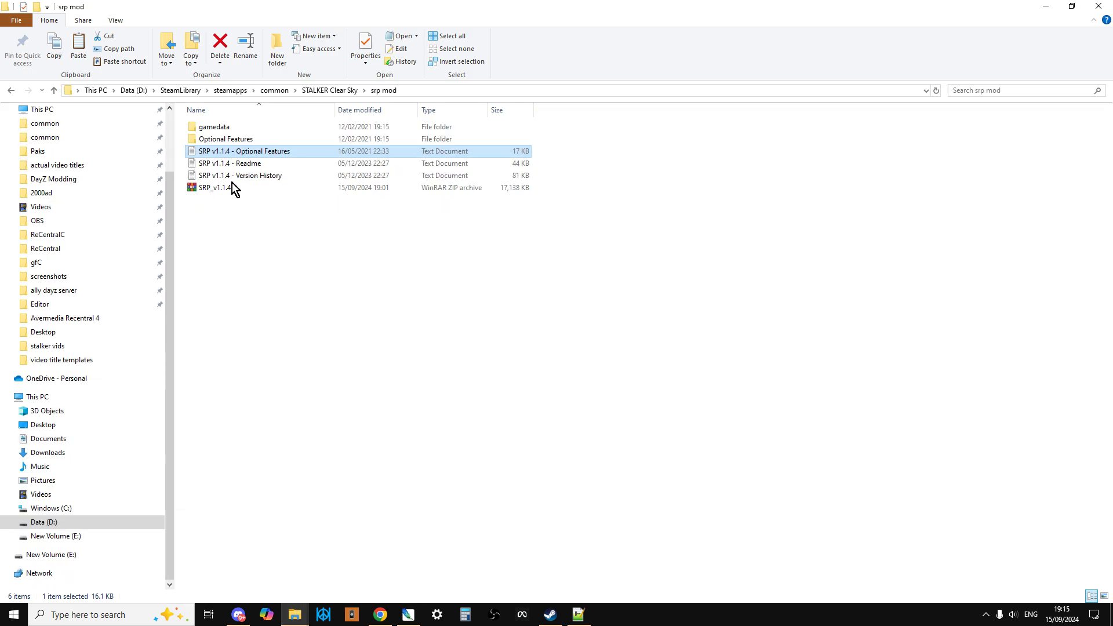
{"action": "left_click", "coordinate": [53, 92]}
{"action": "left_click", "coordinate": [52, 91]}
{"action": "left_click", "coordinate": [53, 92]}
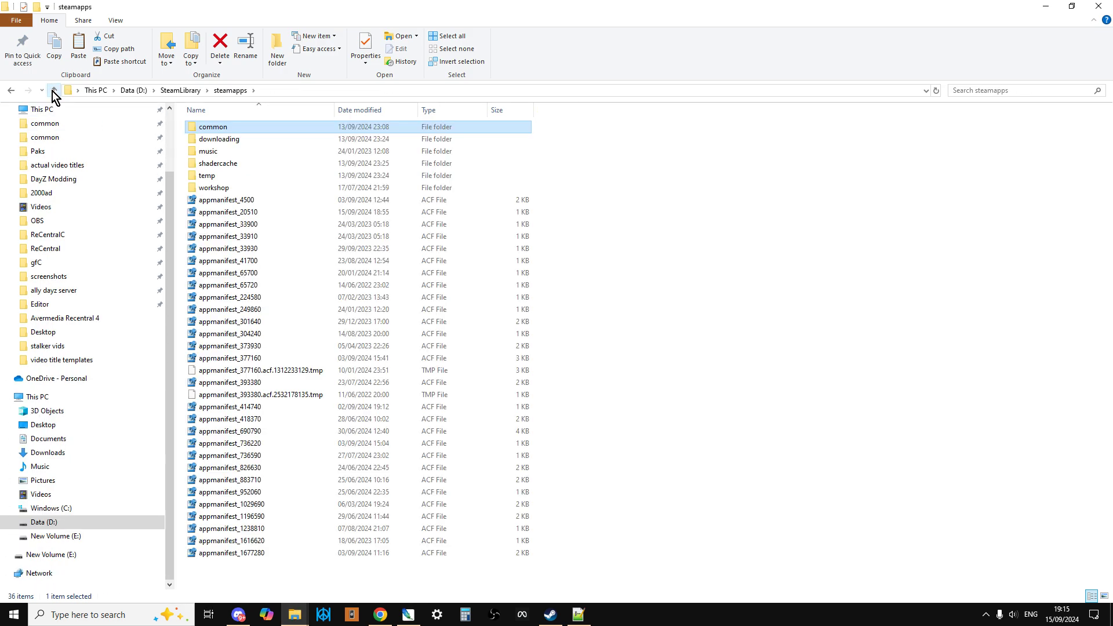
{"action": "left_click", "coordinate": [53, 92]}
{"action": "left_click", "coordinate": [53, 92]}
{"action": "left_click", "coordinate": [53, 91]}
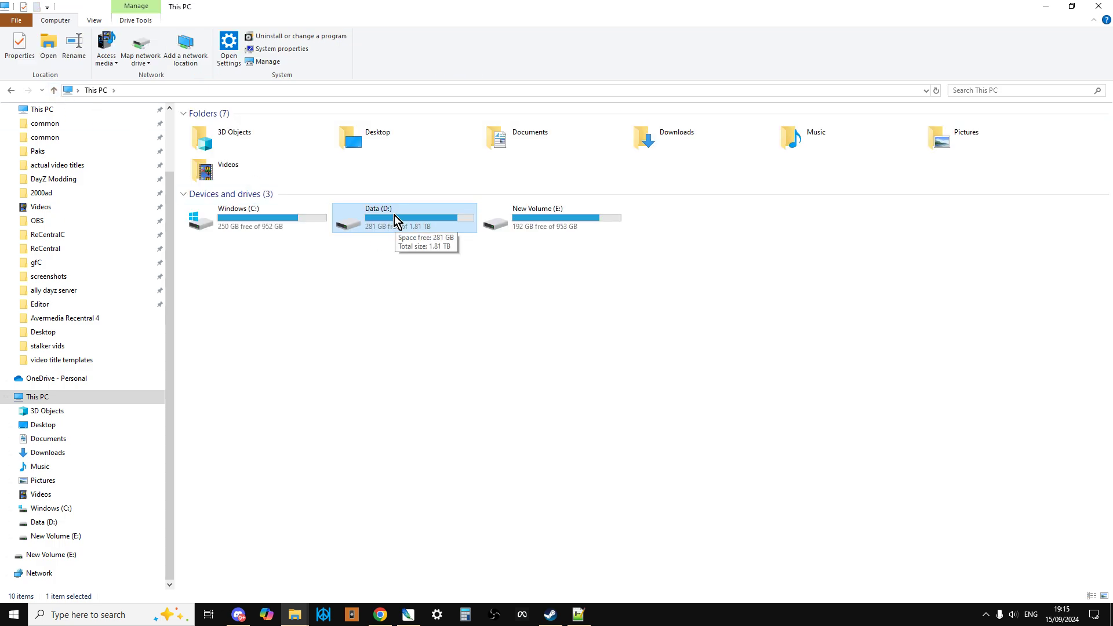
Open D:\SteamLibrary\steamapps\common\STALKER Clear Sky\srp mod and check the extraction options for the SRP_v1.1.4 archive.
{"action": "double_click", "coordinate": [391, 214]}
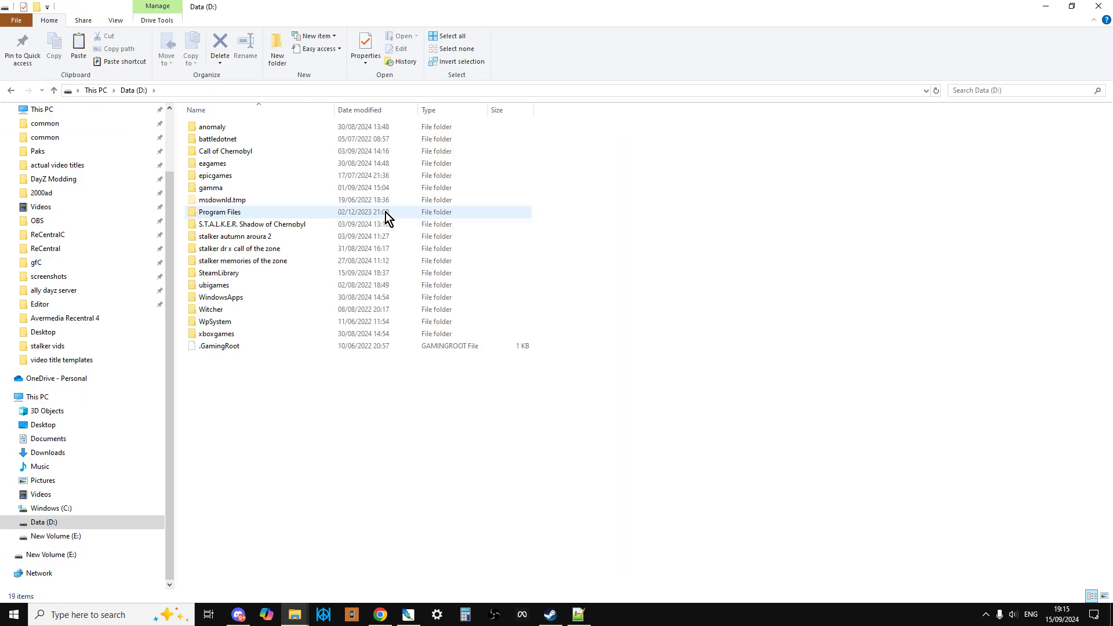
{"action": "double_click", "coordinate": [235, 273]}
{"action": "double_click", "coordinate": [231, 129]}
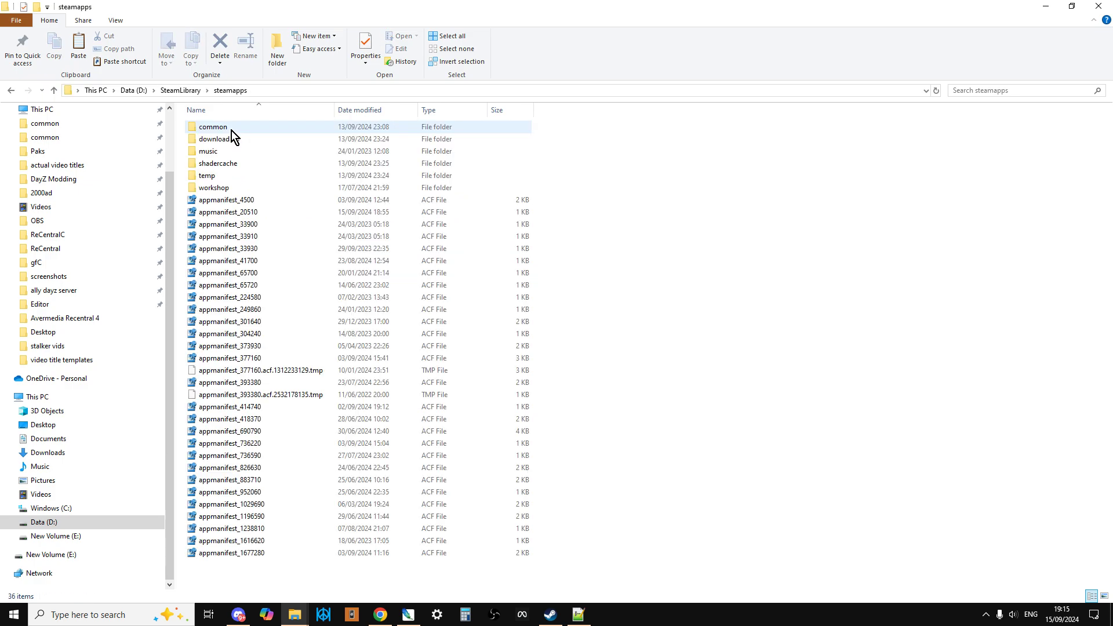
{"action": "double_click", "coordinate": [228, 131]}
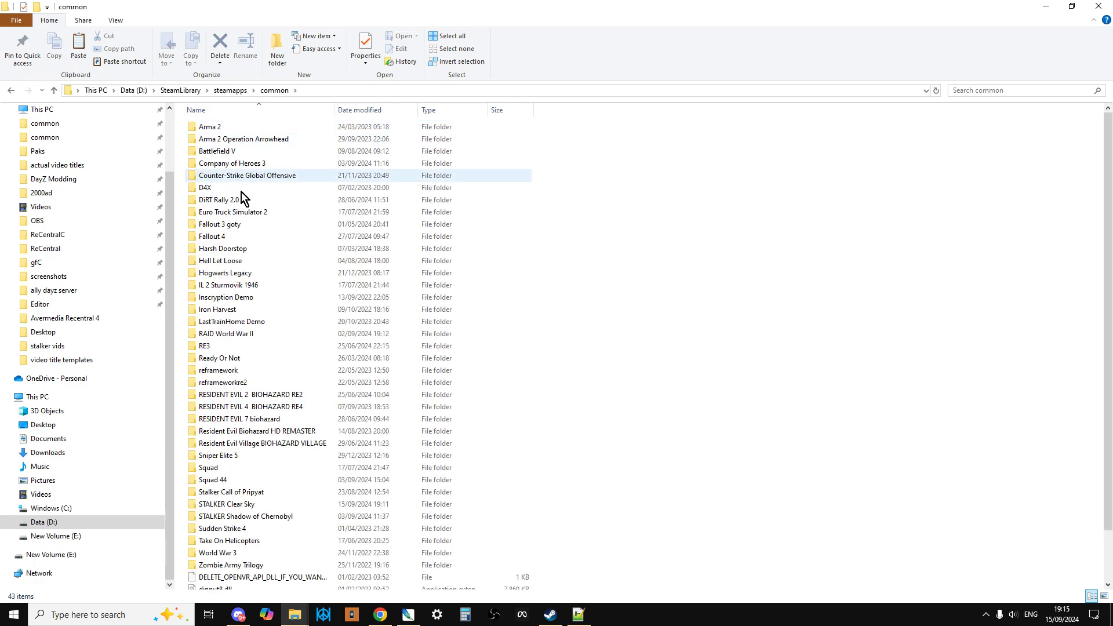
{"action": "scroll", "coordinate": [258, 334], "scroll_direction": "down", "scroll_amount": 1}
{"action": "double_click", "coordinate": [244, 474]}
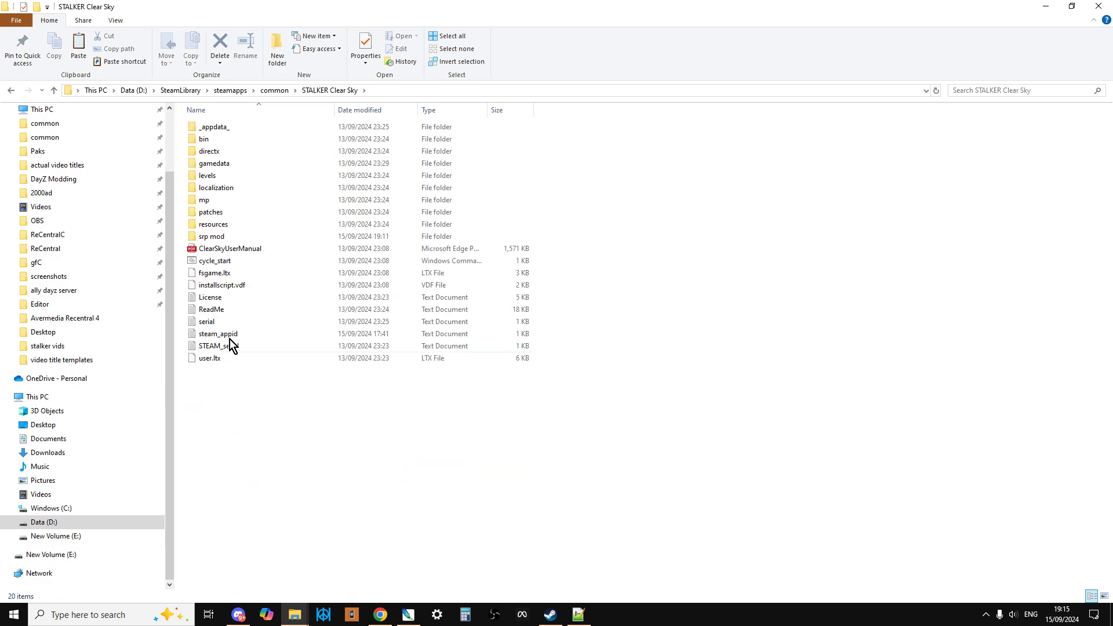
{"action": "double_click", "coordinate": [216, 241]}
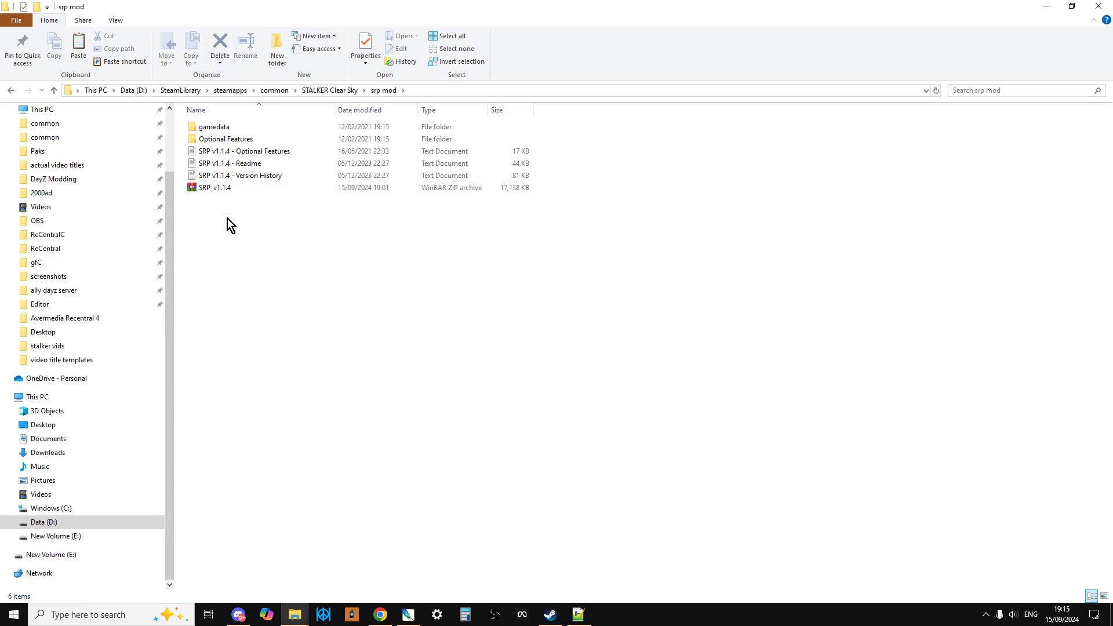
{"action": "right_click", "coordinate": [218, 188]}
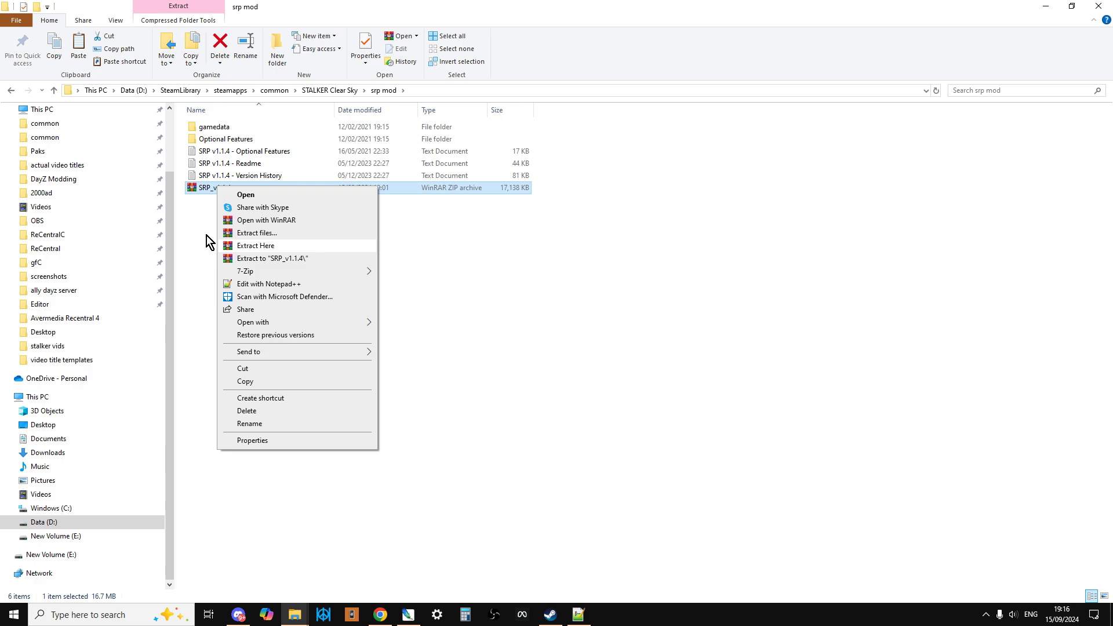
{"action": "left_click", "coordinate": [184, 248]}
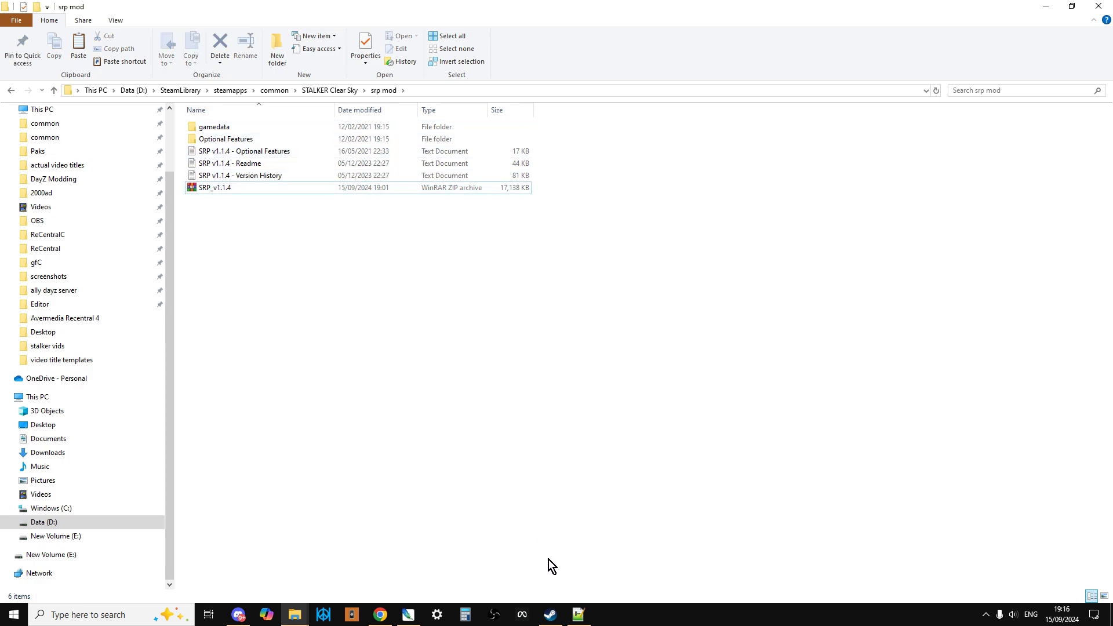
Switch to Steam and browse to the local install folder of S.T.A.L.K.E.R.: Clear Sky from its properties, maximizing the folder window.
{"action": "left_click", "coordinate": [550, 614]}
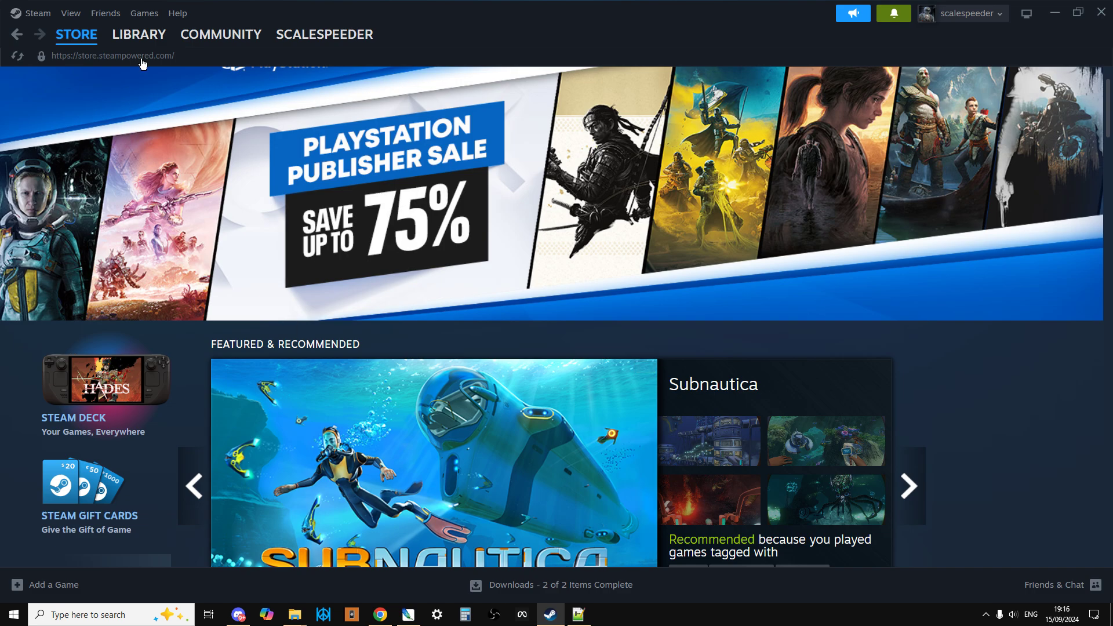
{"action": "left_click", "coordinate": [139, 34]}
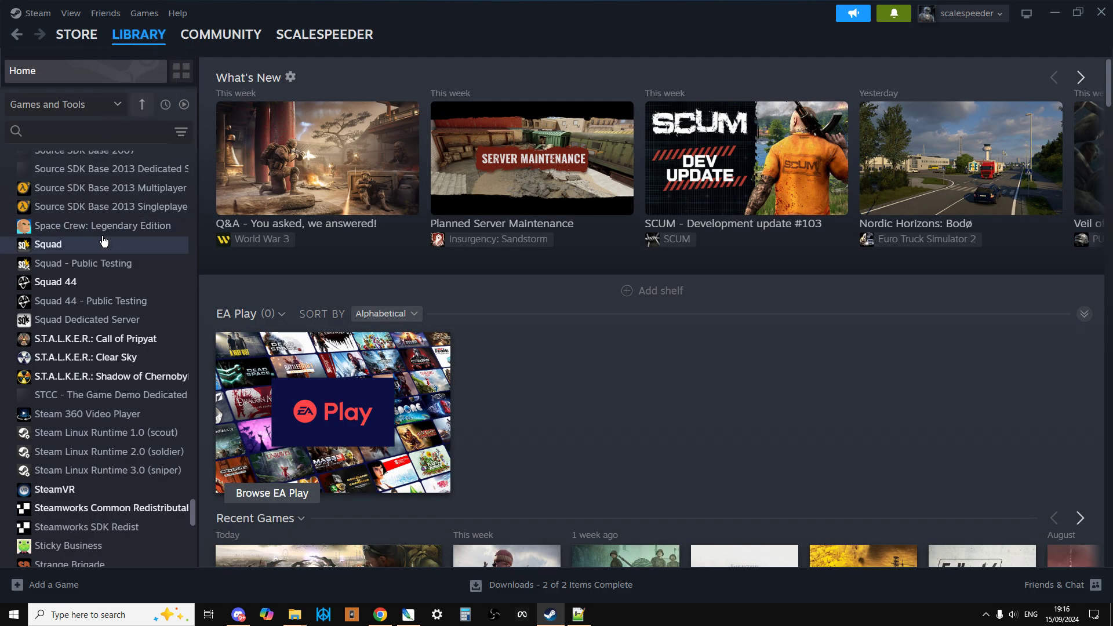
{"action": "right_click", "coordinate": [112, 361]}
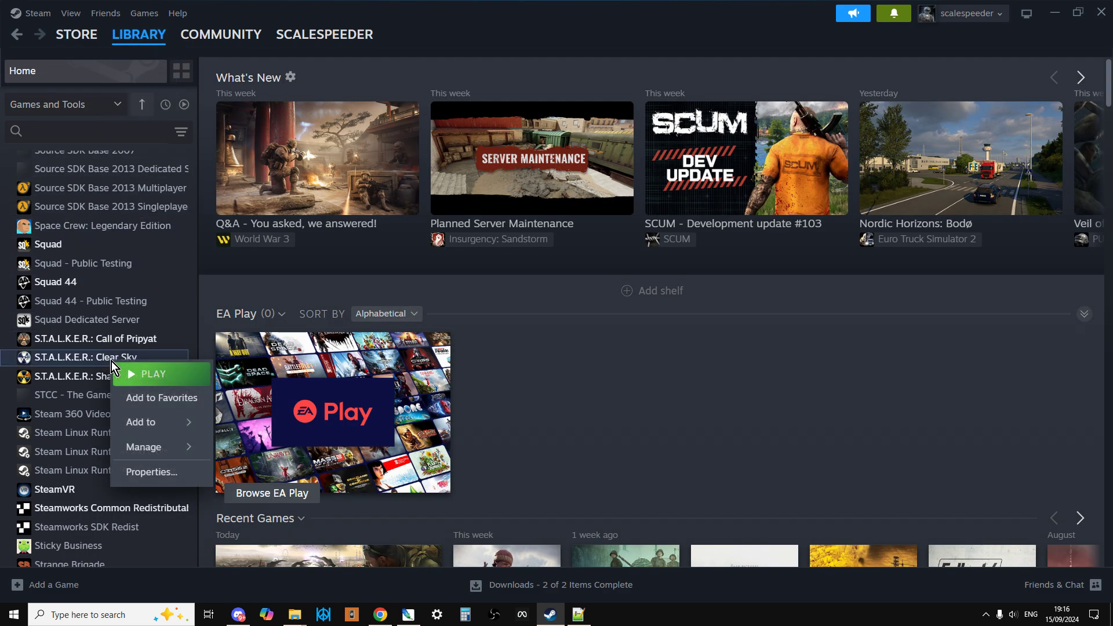
{"action": "left_click", "coordinate": [153, 475]}
{"action": "left_click", "coordinate": [319, 232]}
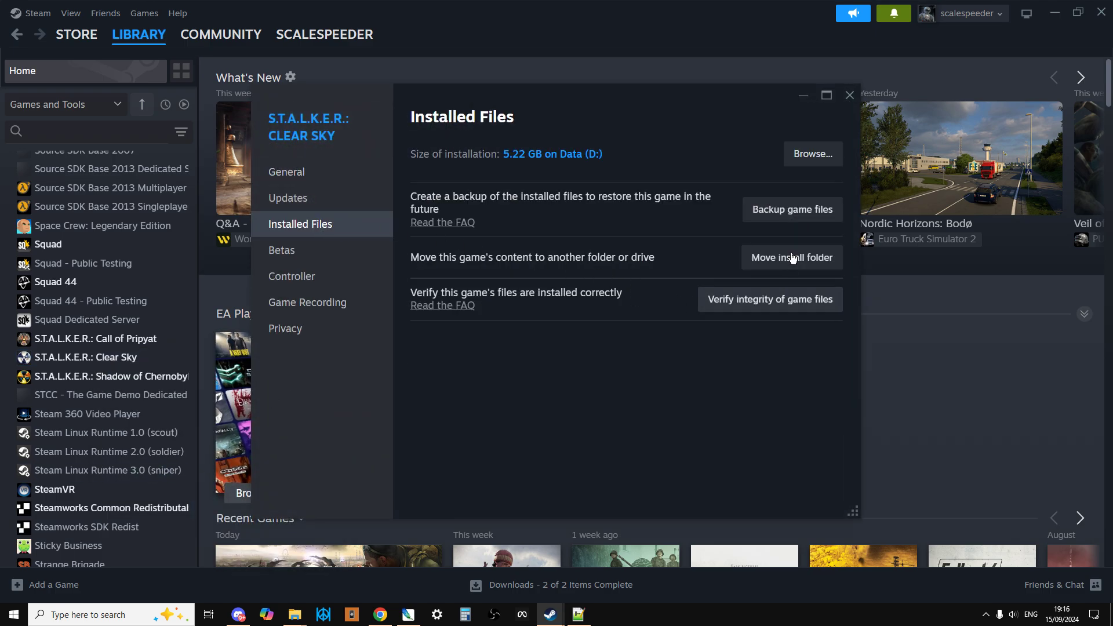
{"action": "left_click", "coordinate": [815, 160]}
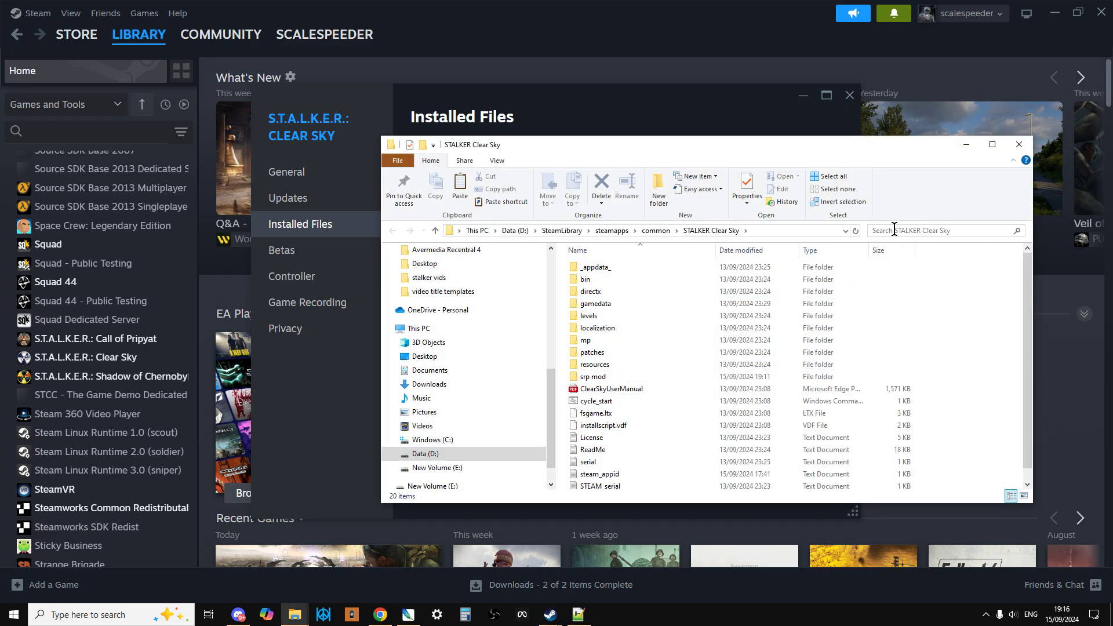
{"action": "left_click", "coordinate": [1003, 147]}
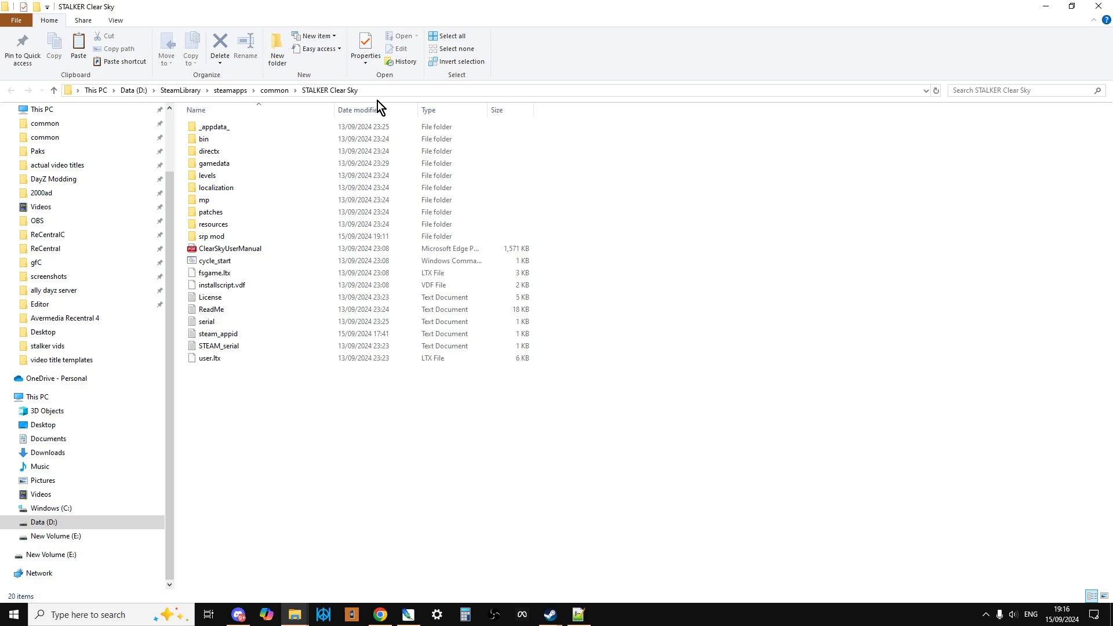
Display the full path of the STALKER Clear Sky folder and open its srp mod subfolder.
{"action": "left_click", "coordinate": [388, 88]}
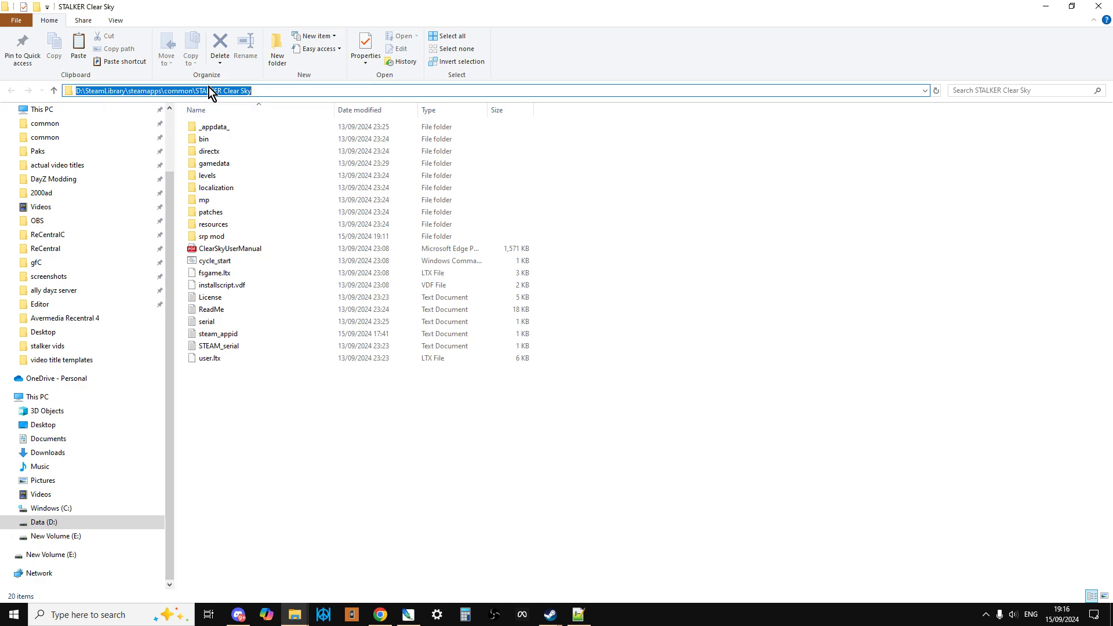
{"action": "left_click", "coordinate": [406, 383]}
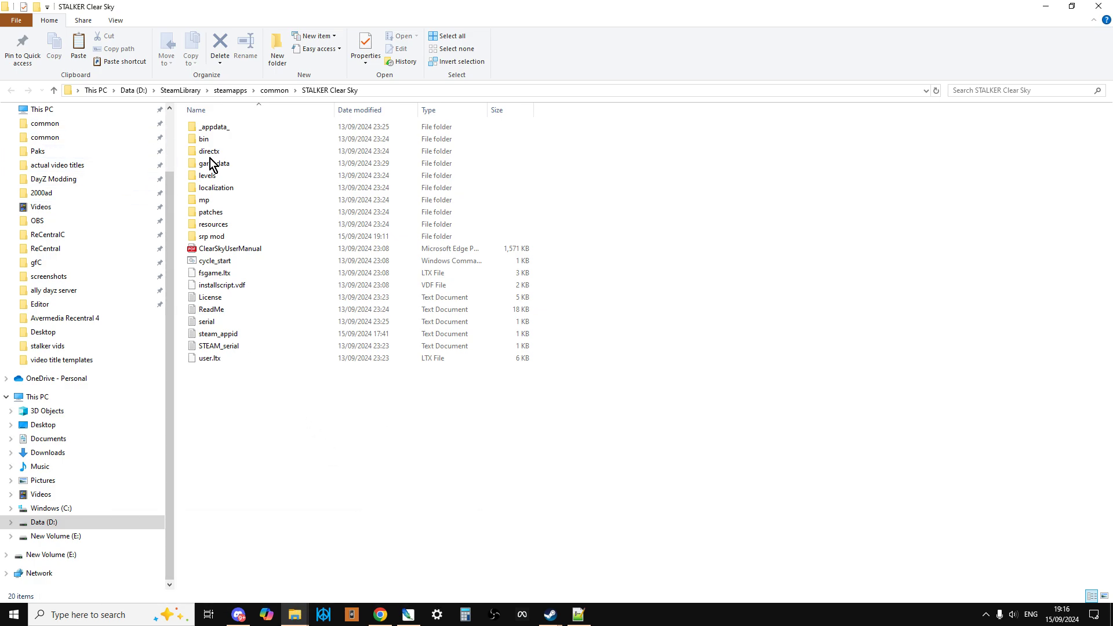
{"action": "left_click_drag", "start_coordinate": [249, 236], "coordinate": [235, 239]}
{"action": "double_click", "coordinate": [235, 238]}
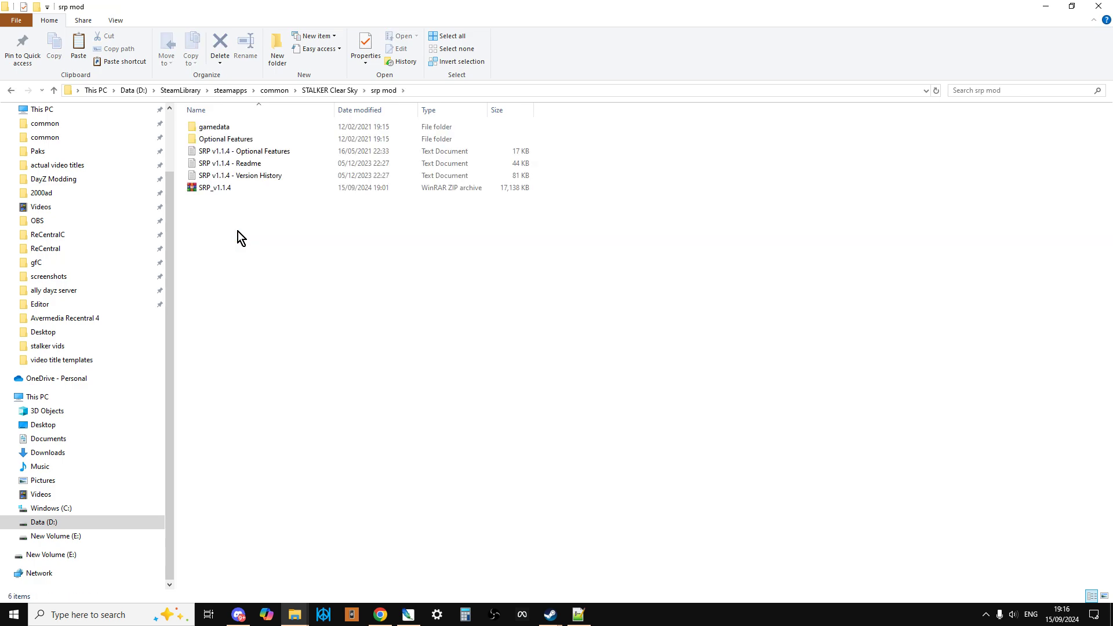
Switch to Notepad++ and read the SRP v1.1.4 Readme's installation, uninstallation and fixes sections, plus the Optional Features document.
{"action": "left_click", "coordinate": [229, 167]}
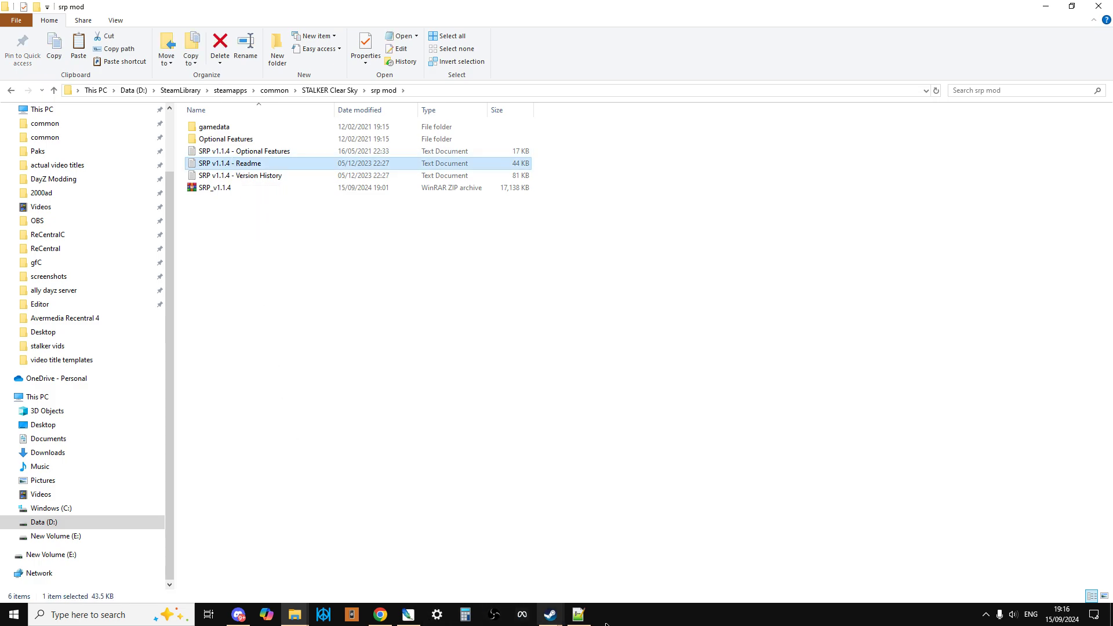
{"action": "left_click", "coordinate": [578, 614]}
{"action": "scroll", "coordinate": [256, 274], "scroll_direction": "down", "scroll_amount": 2}
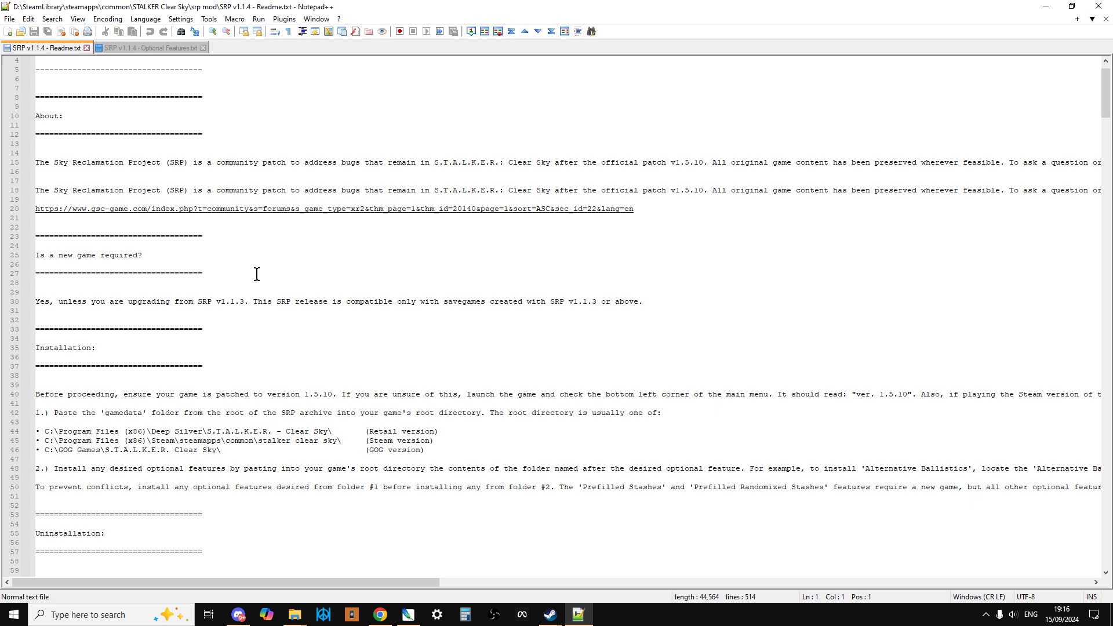
{"action": "scroll", "coordinate": [252, 287], "scroll_direction": "down", "scroll_amount": 8}
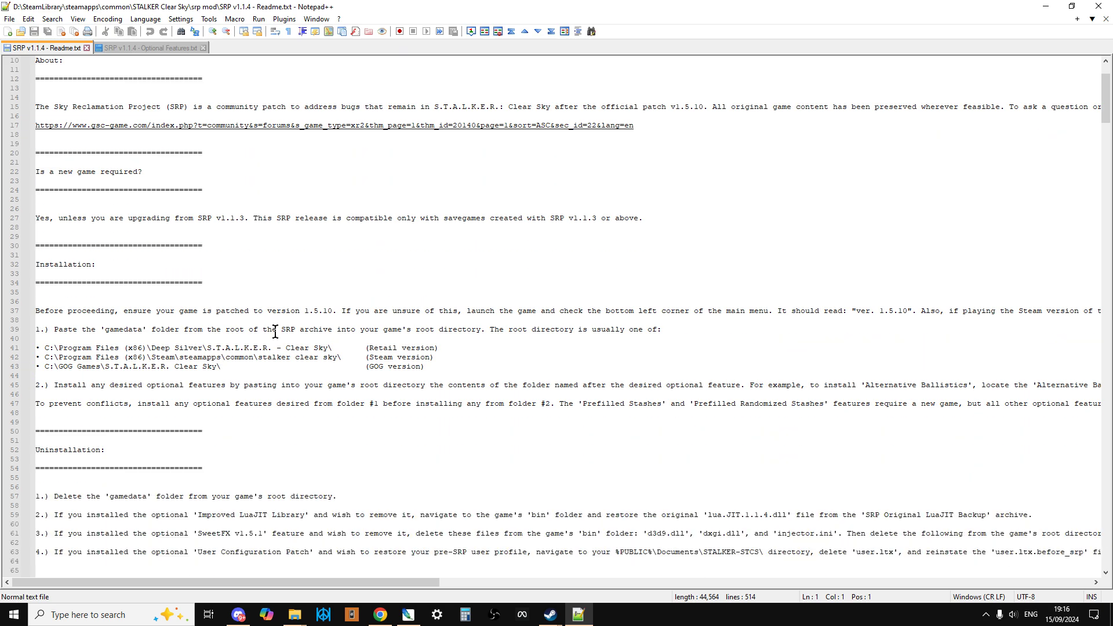
{"action": "scroll", "coordinate": [273, 343], "scroll_direction": "down", "scroll_amount": 16}
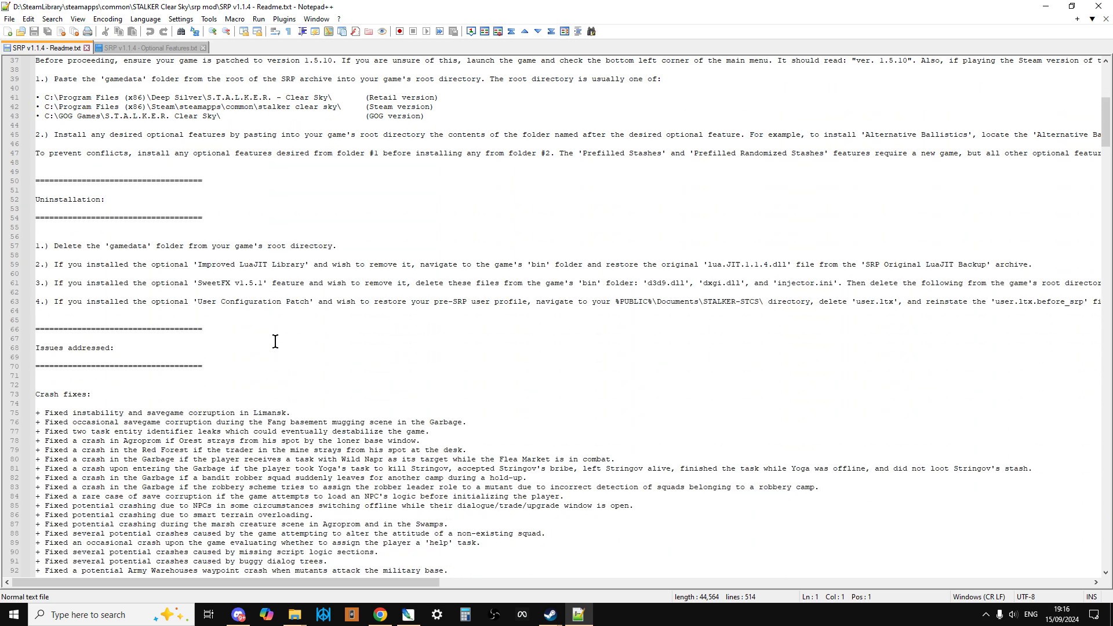
{"action": "scroll", "coordinate": [268, 345], "scroll_direction": "down", "scroll_amount": 9}
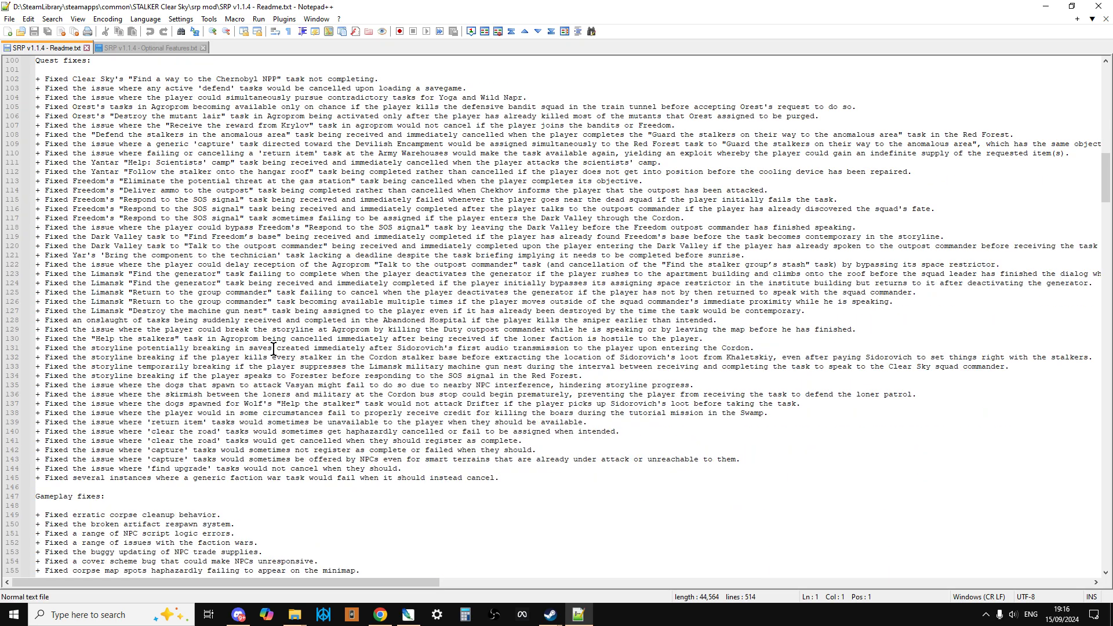
{"action": "left_click_drag", "start_coordinate": [1105, 192], "coordinate": [1070, 93]}
{"action": "scroll", "coordinate": [591, 217], "scroll_direction": "up", "scroll_amount": 5}
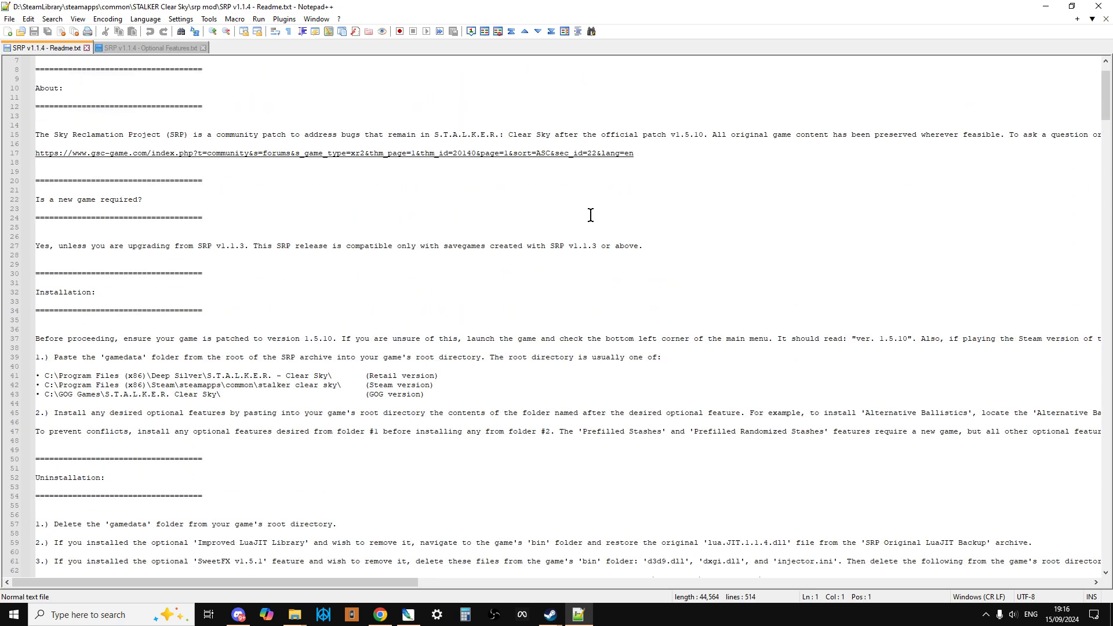
{"action": "left_click", "coordinate": [164, 50]}
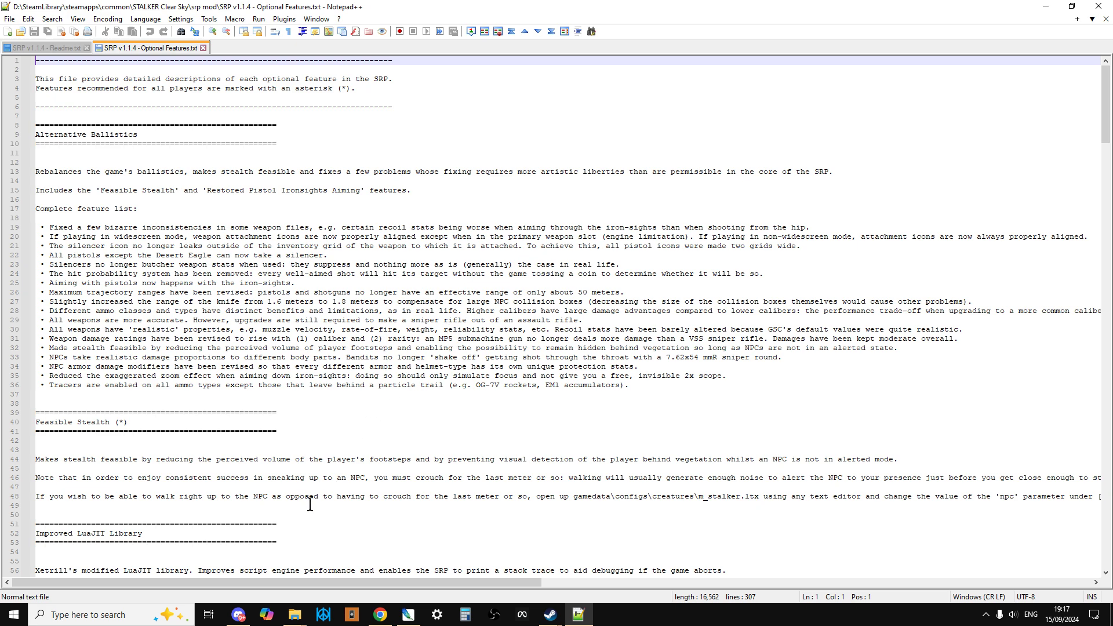
Switch to File Explorer and copy the gamedata folder from srp mod into the STALKER Clear Sky folder, replacing the existing files.
{"action": "left_click", "coordinate": [296, 618]}
{"action": "left_click", "coordinate": [316, 566]}
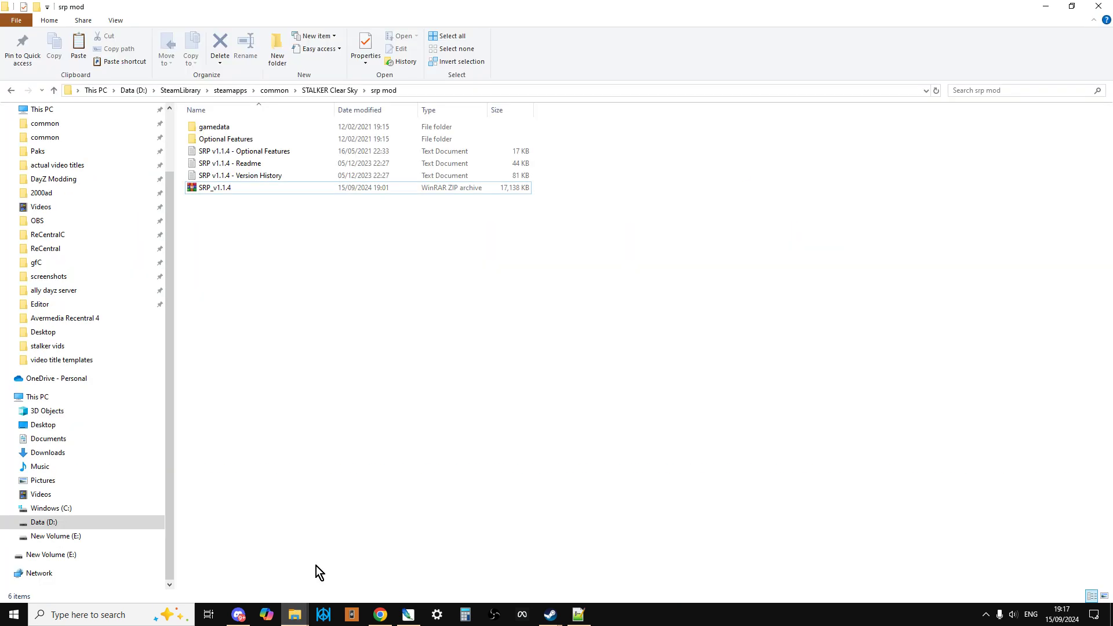
{"action": "right_click", "coordinate": [228, 128]}
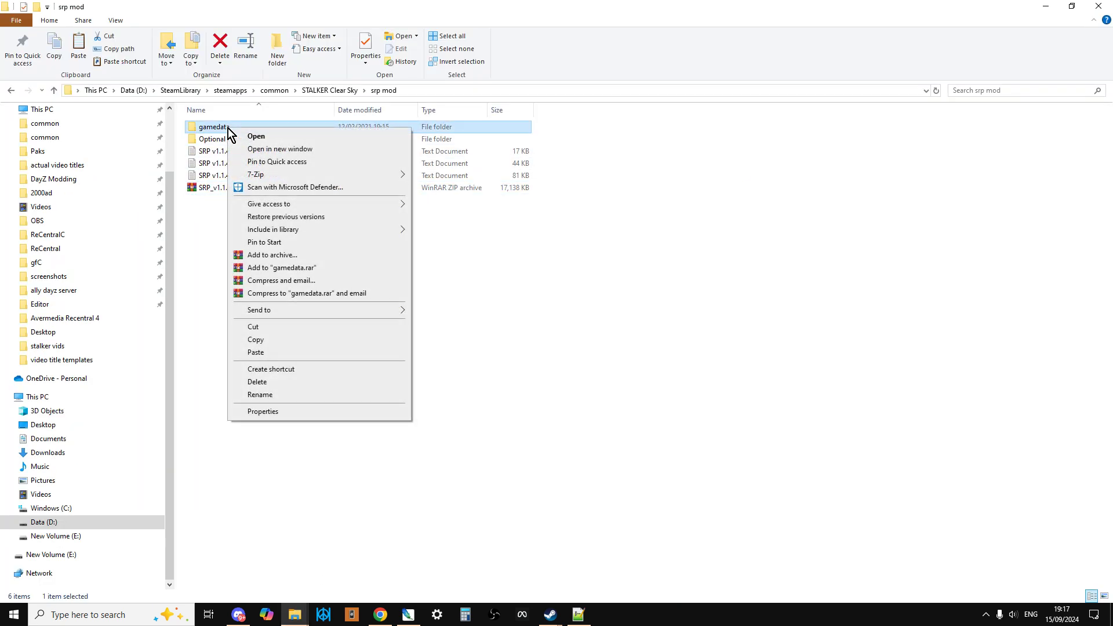
{"action": "left_click", "coordinate": [271, 327]}
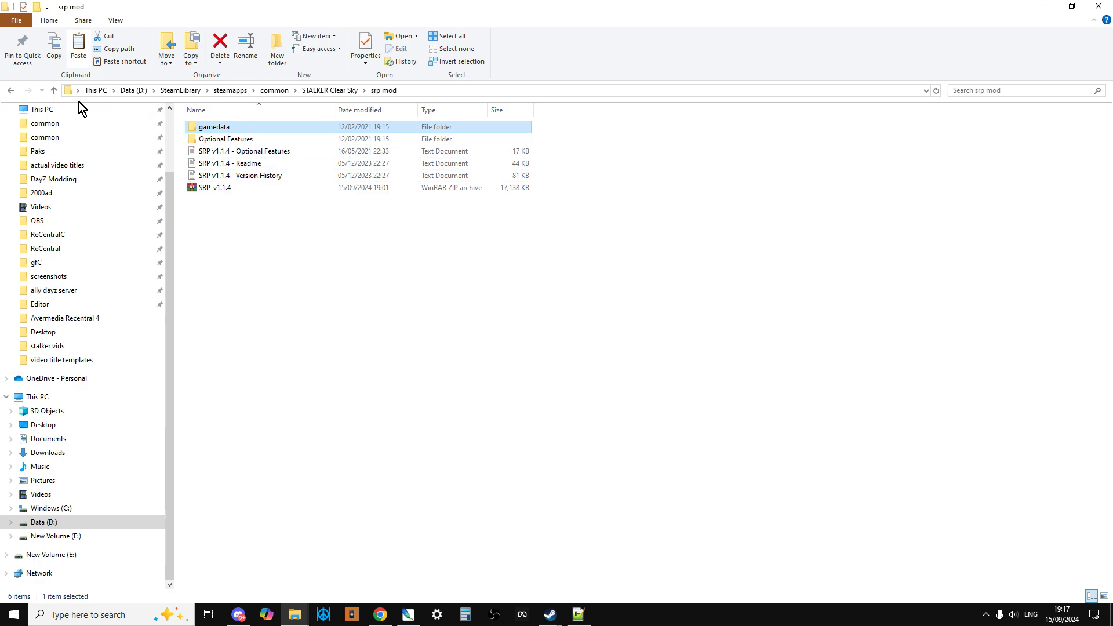
{"action": "left_click", "coordinate": [54, 90]}
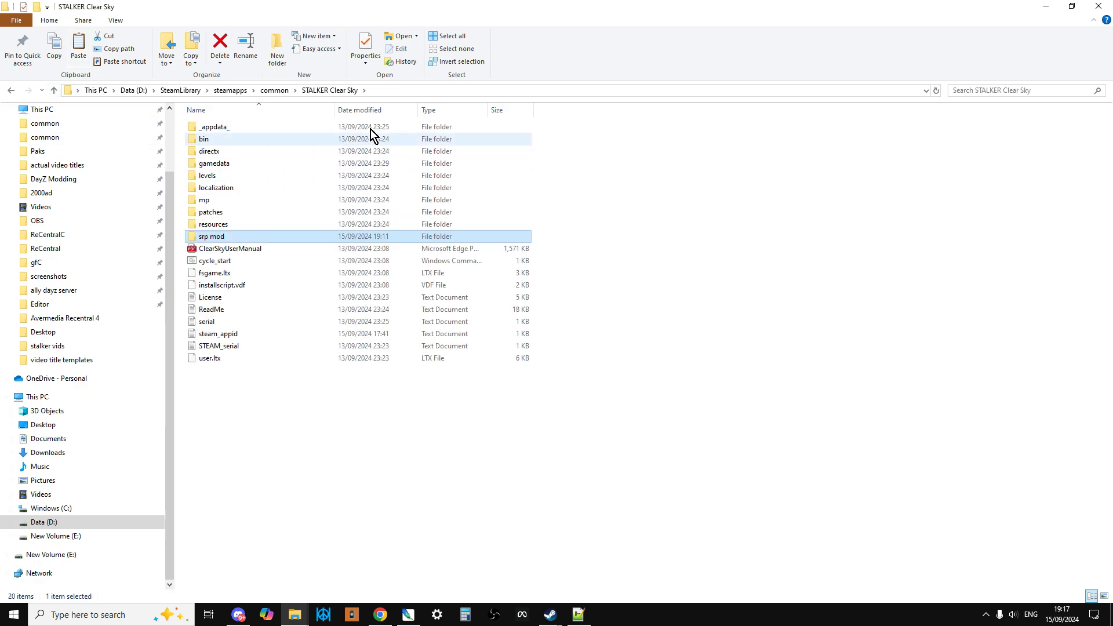
{"action": "left_click", "coordinate": [424, 90]}
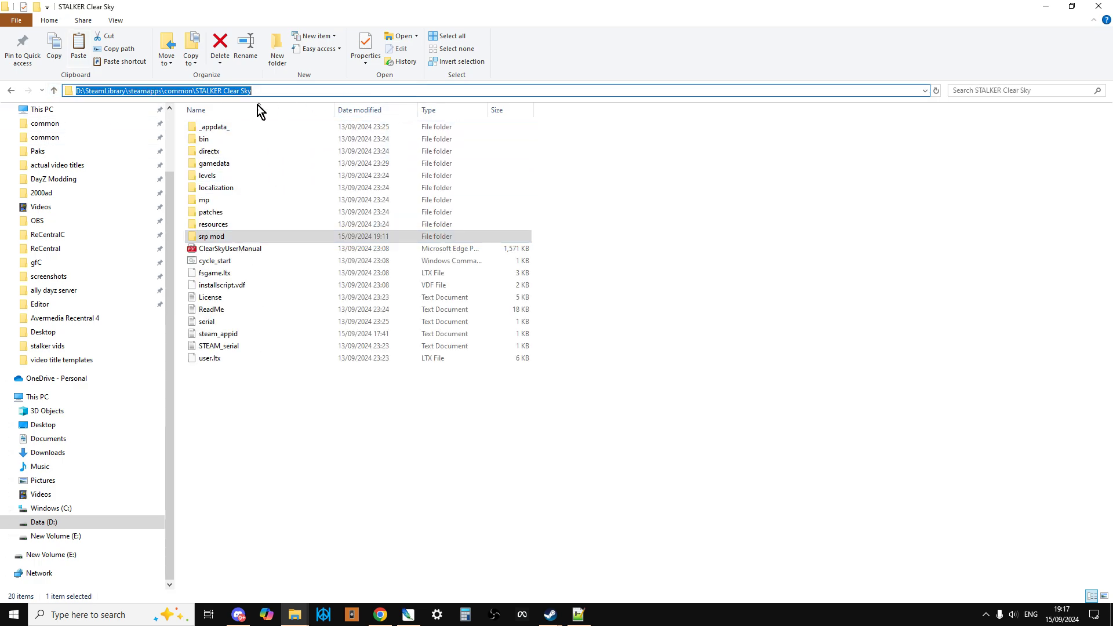
{"action": "right_click", "coordinate": [409, 412]}
{"action": "left_click", "coordinate": [474, 492]}
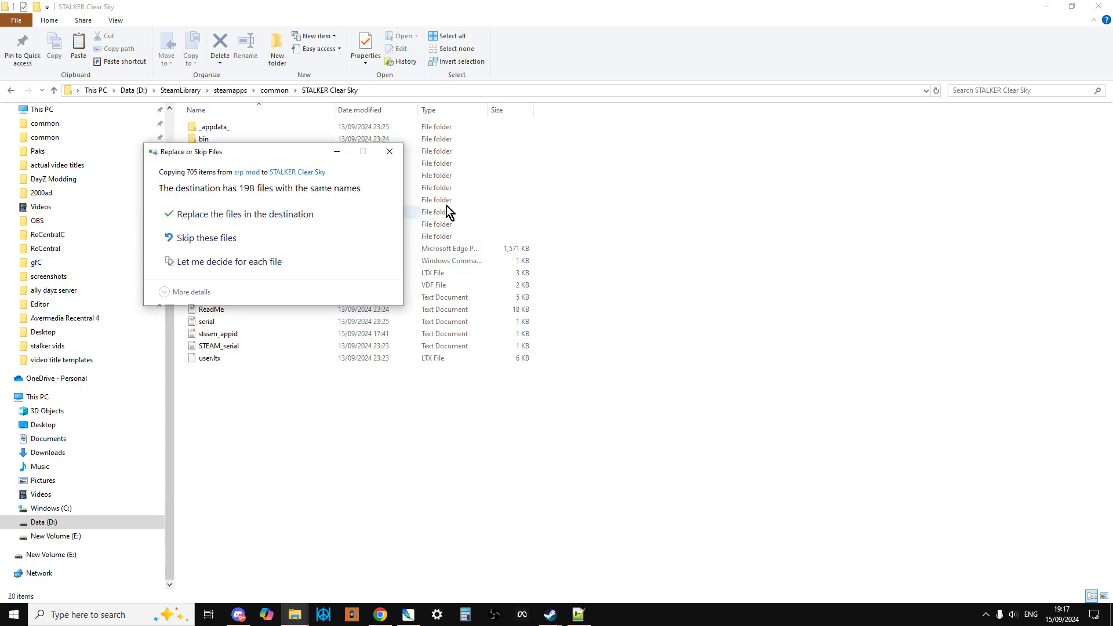
{"action": "left_click", "coordinate": [250, 213]}
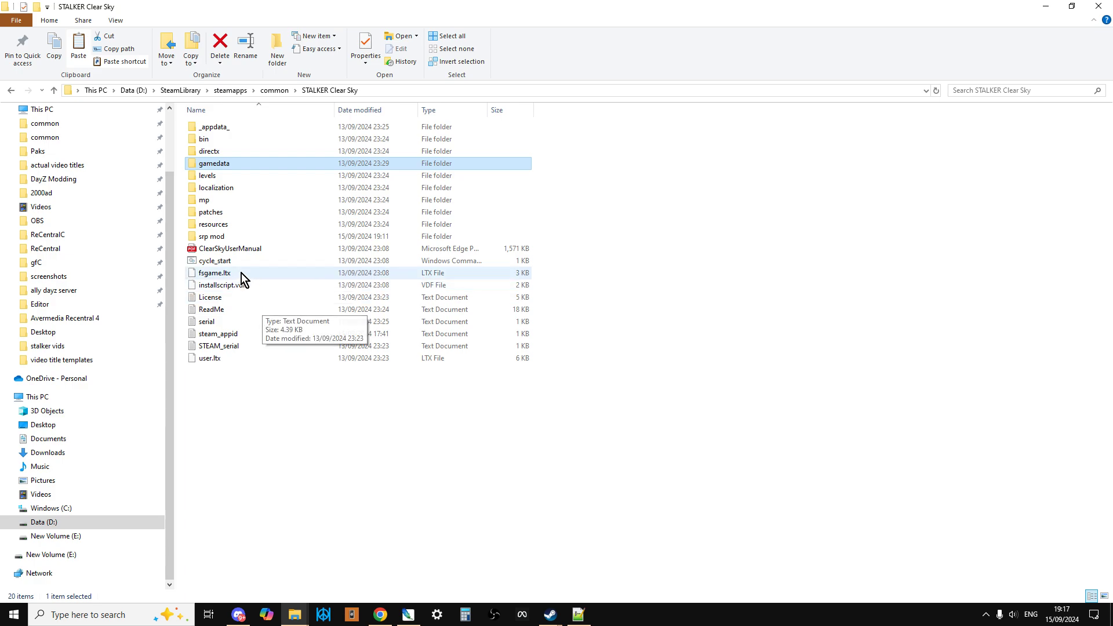
Open the "#1. (Choose From This Folder First)" folder inside srp mod's Optional Features folder.
{"action": "double_click", "coordinate": [226, 238]}
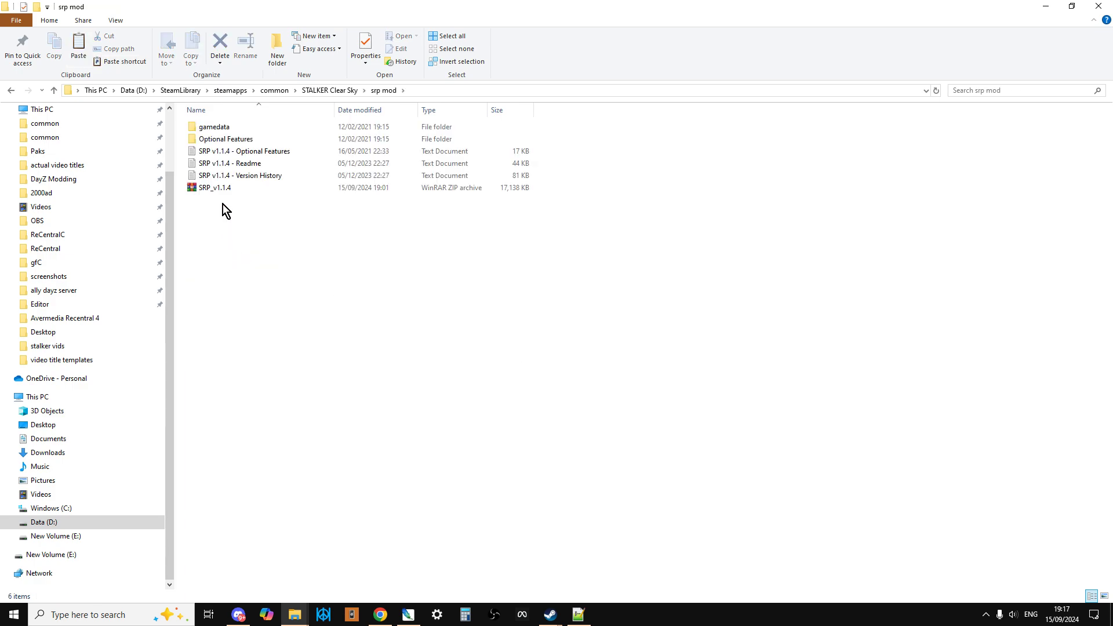
{"action": "double_click", "coordinate": [225, 140]}
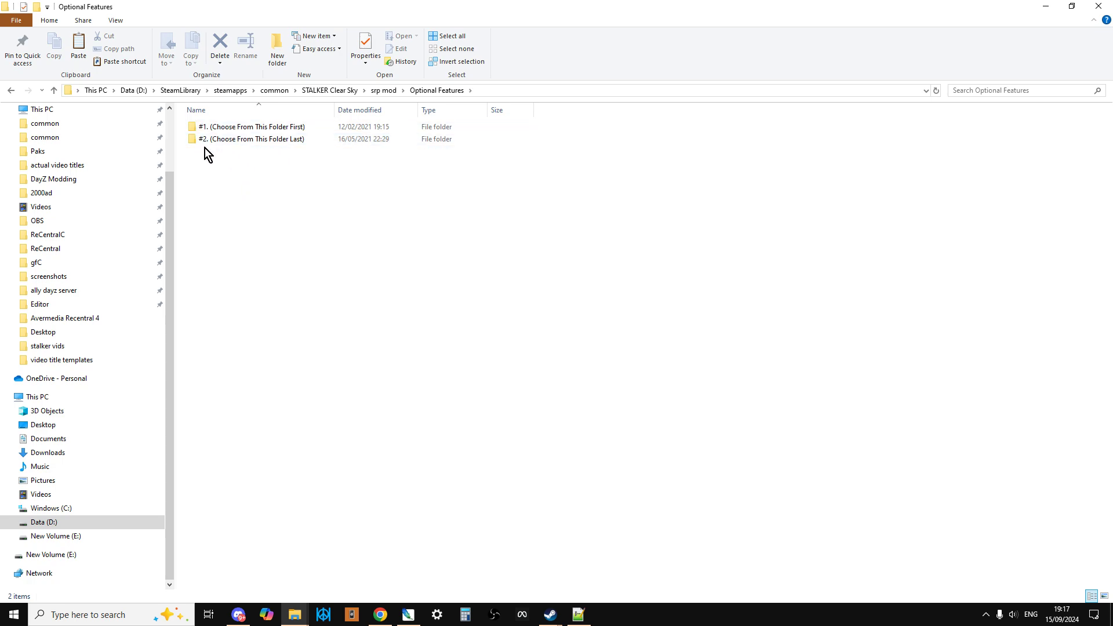
{"action": "double_click", "coordinate": [232, 130]}
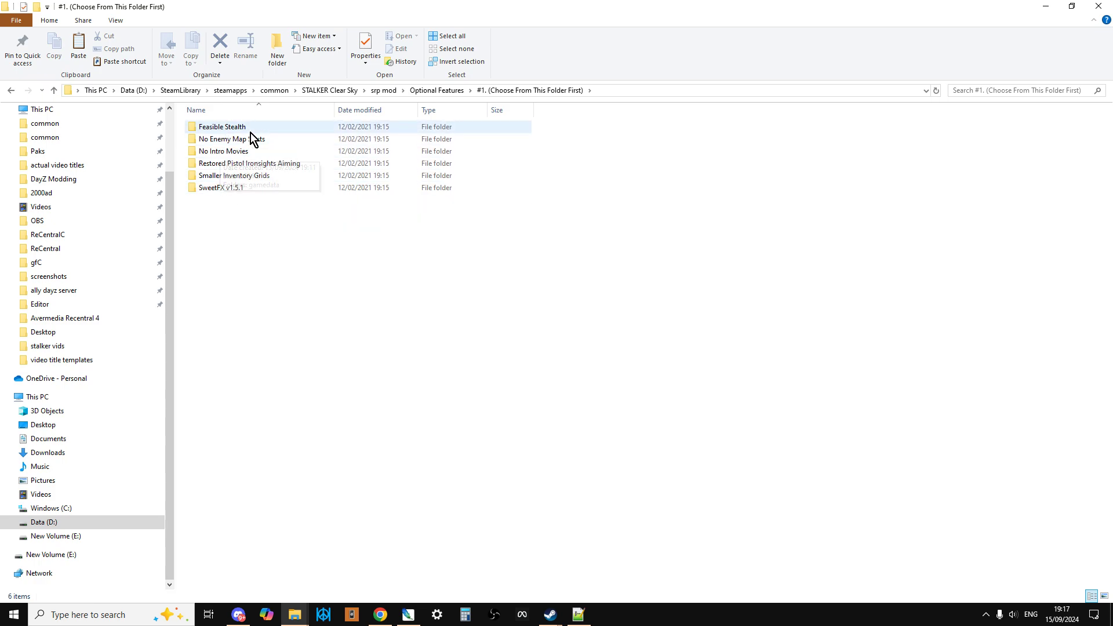
Switch to Notepad++ to read the optional feature descriptions, and return to the "#1. (Choose From This Folder First)" folder in File Explorer.
{"action": "left_click", "coordinate": [578, 618]}
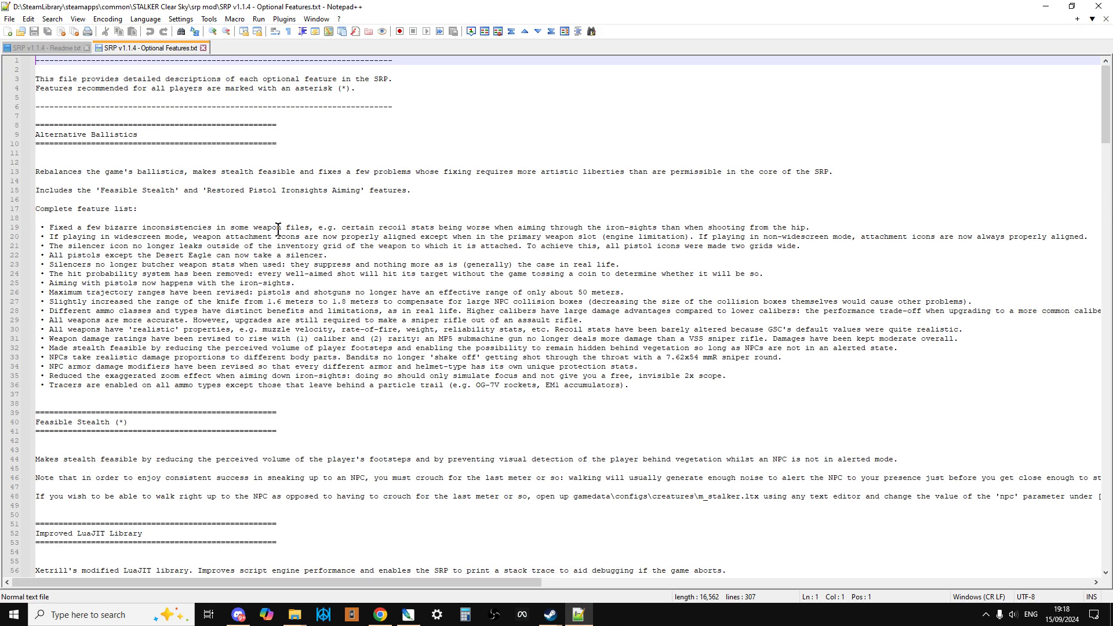
{"action": "scroll", "coordinate": [245, 215], "scroll_direction": "down", "scroll_amount": 15}
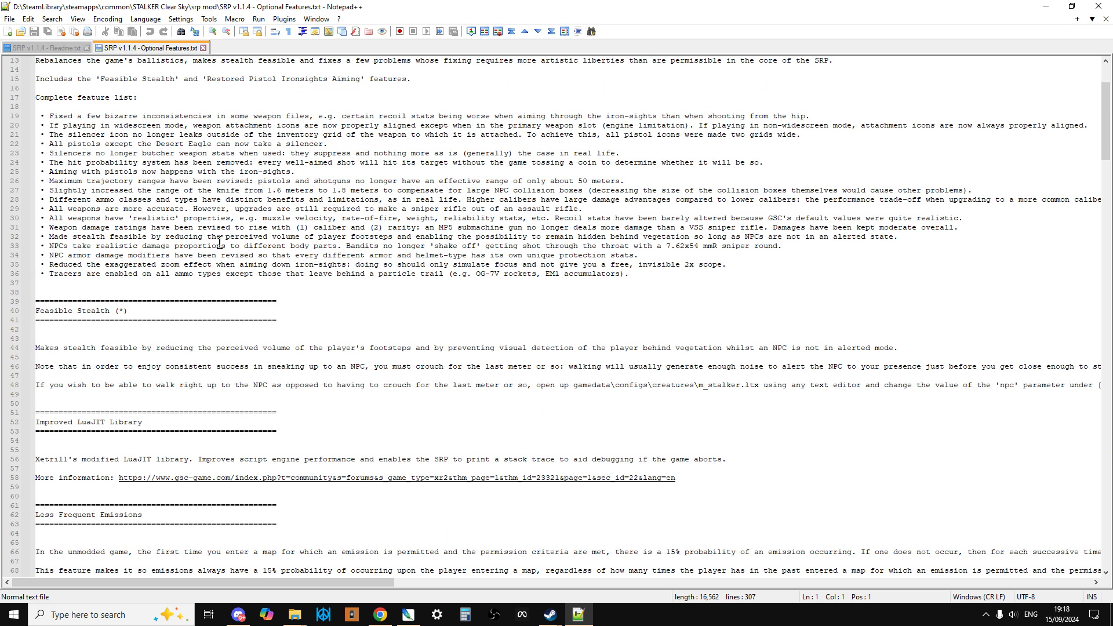
{"action": "scroll", "coordinate": [105, 459], "scroll_direction": "up", "scroll_amount": 7}
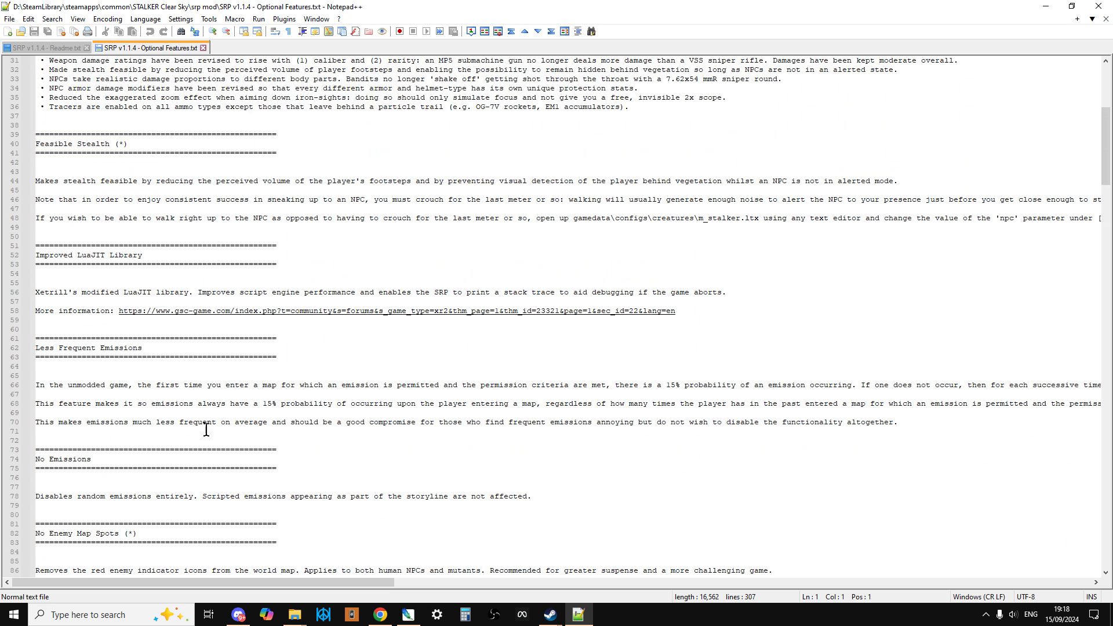
{"action": "mouse_move", "coordinate": [296, 624]}
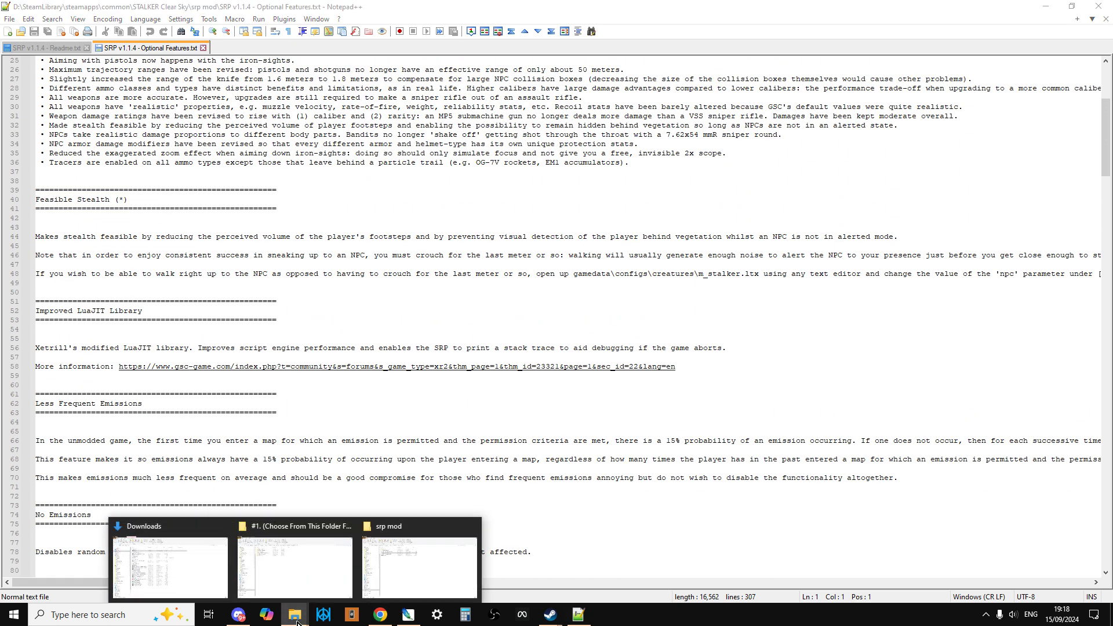
{"action": "left_click", "coordinate": [387, 563]}
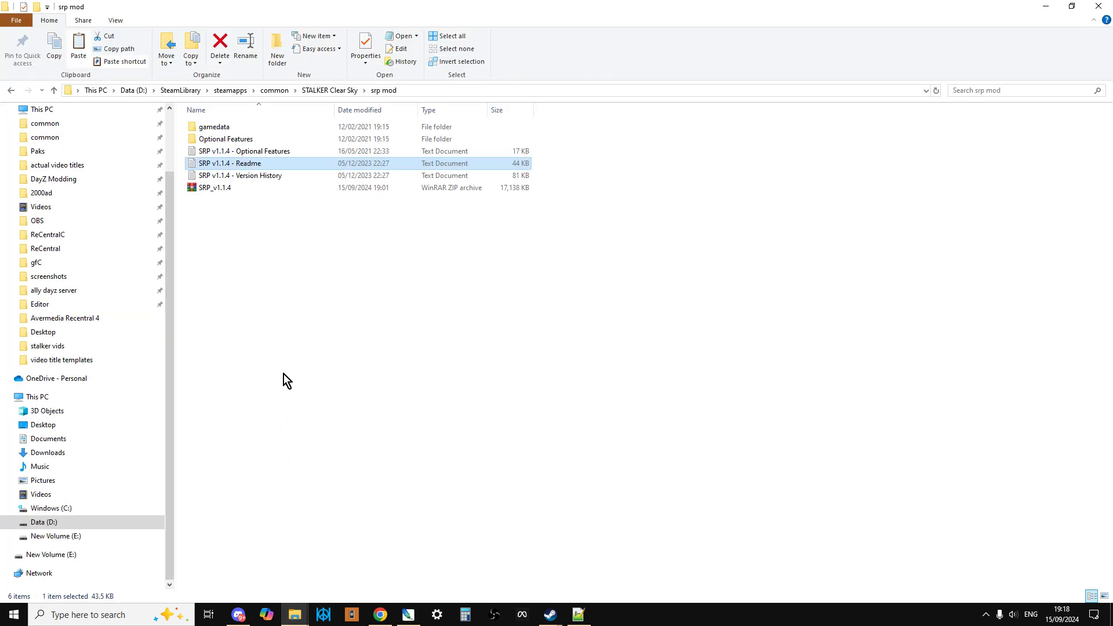
{"action": "mouse_move", "coordinate": [295, 622]}
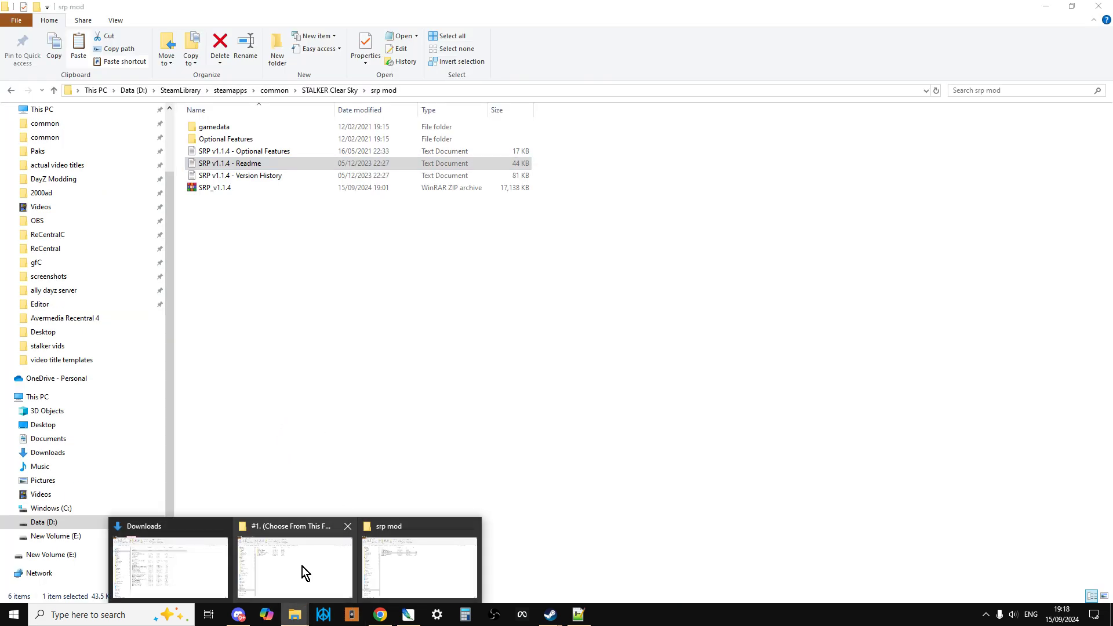
{"action": "left_click", "coordinate": [302, 566]}
Copy the gamedata folder from Feasible Stealth into the STALKER Clear Sky folder, replacing the existing m_stalker.ltx file.
{"action": "left_click", "coordinate": [222, 128]}
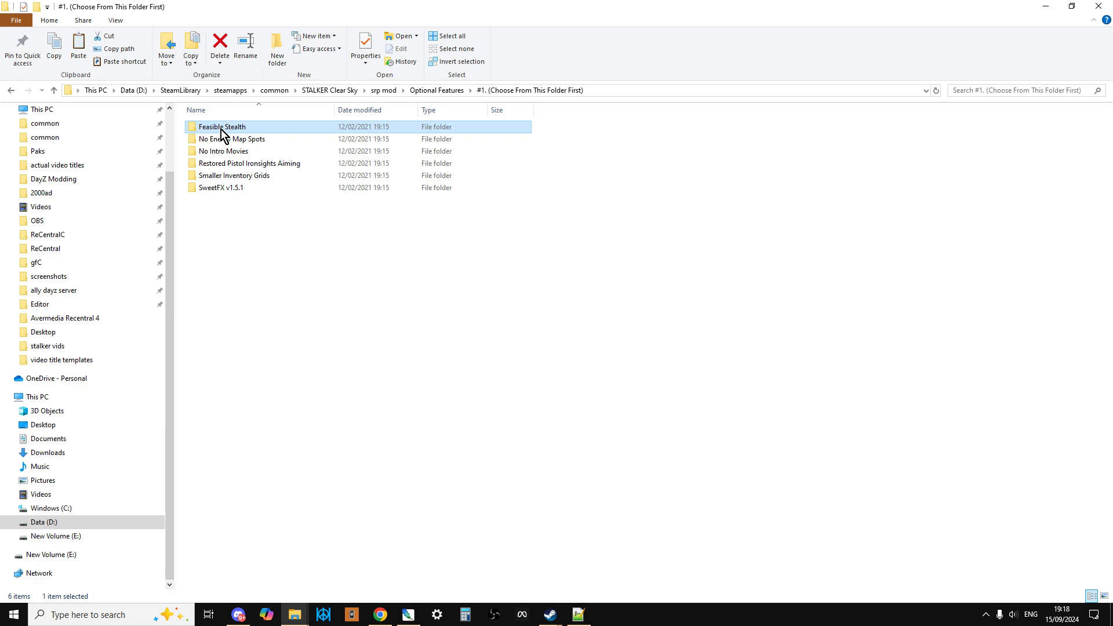
{"action": "double_click", "coordinate": [221, 129]}
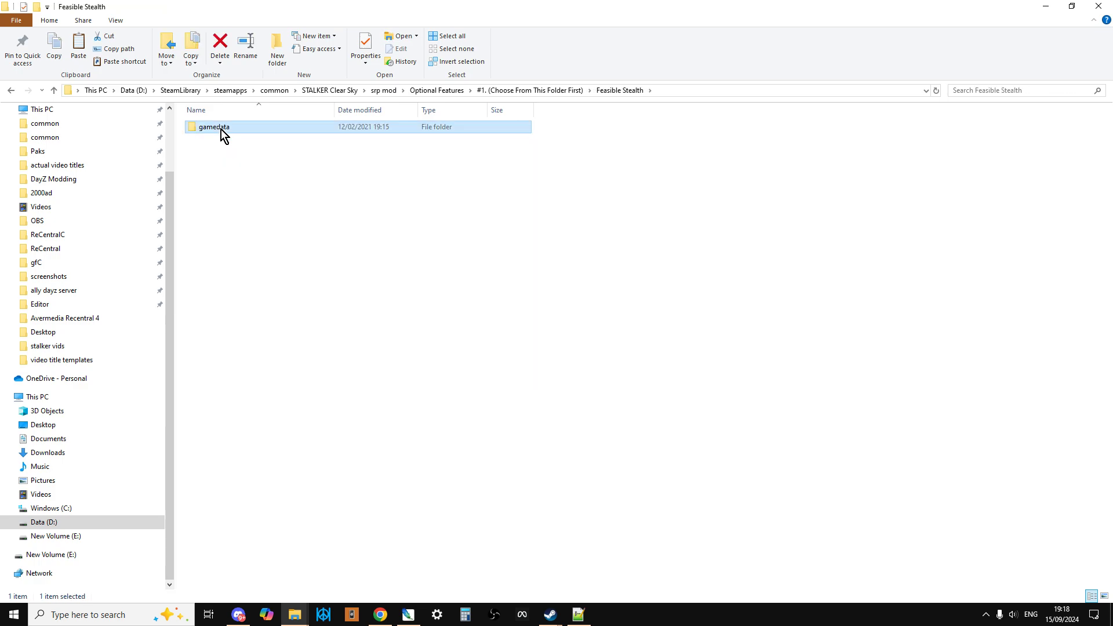
{"action": "right_click", "coordinate": [221, 130]}
{"action": "left_click", "coordinate": [255, 340]}
{"action": "left_click", "coordinate": [53, 91]}
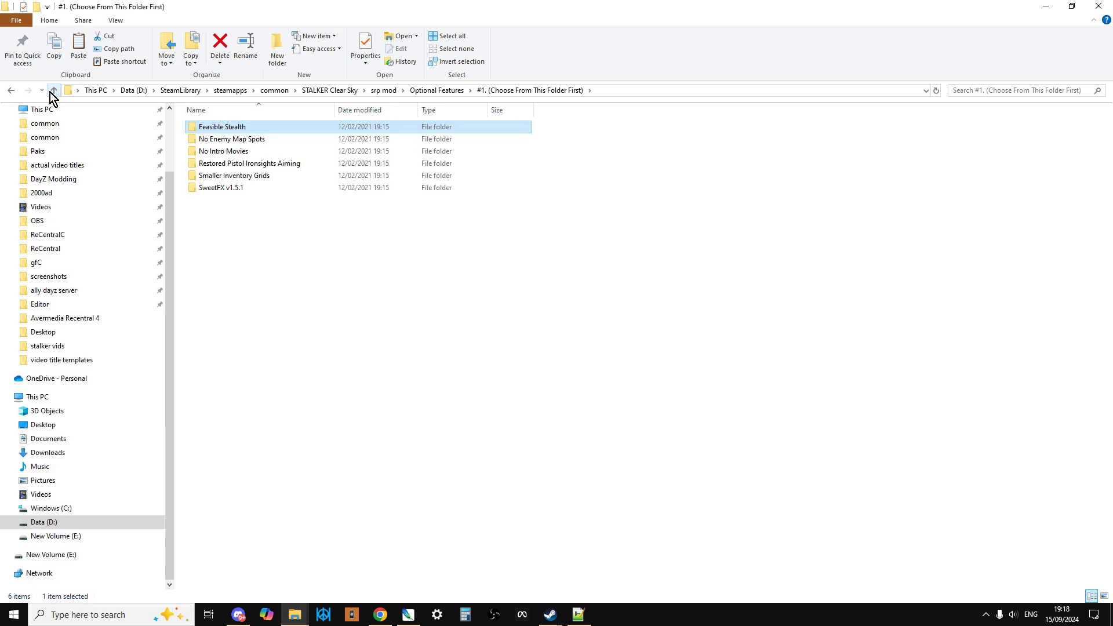
{"action": "left_click", "coordinate": [53, 91]}
{"action": "left_click", "coordinate": [53, 91]}
{"action": "left_click", "coordinate": [52, 91]}
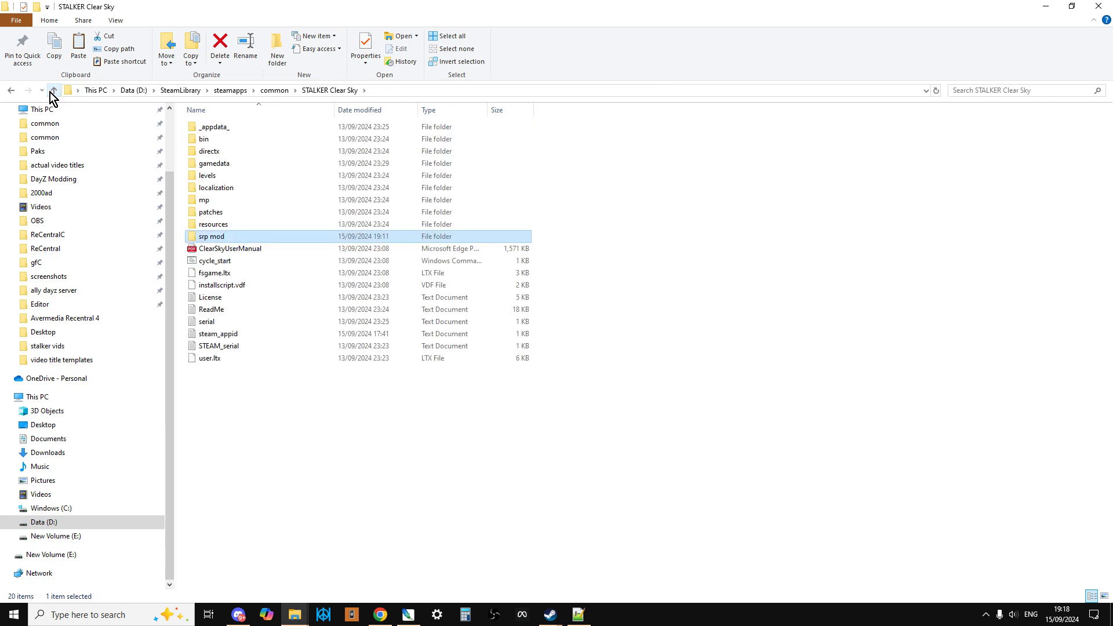
{"action": "left_click", "coordinate": [409, 93]}
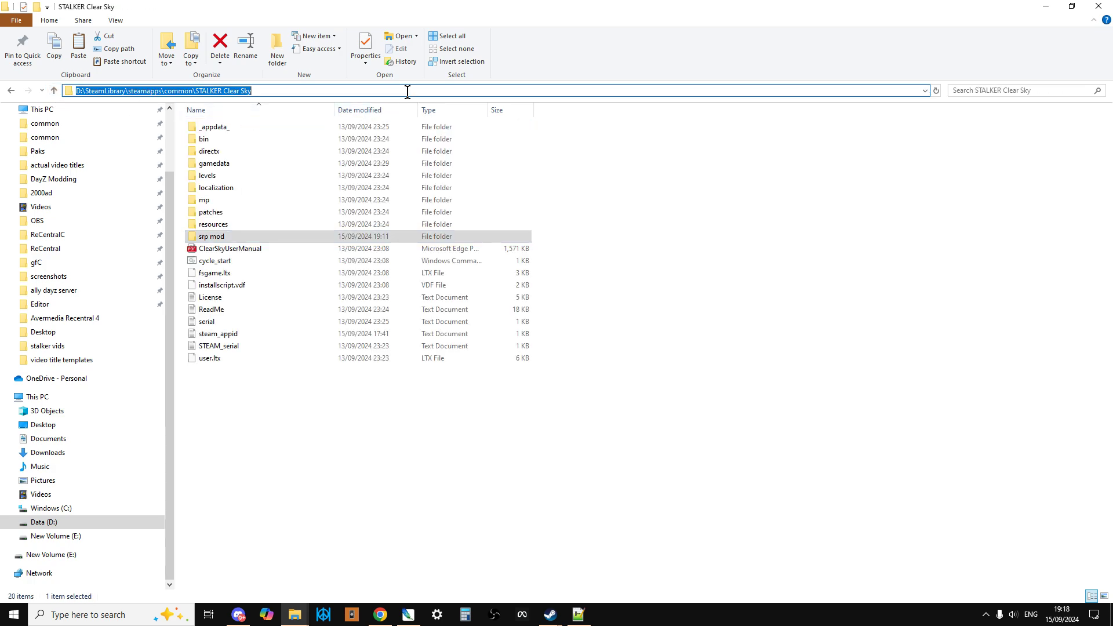
{"action": "right_click", "coordinate": [693, 210]}
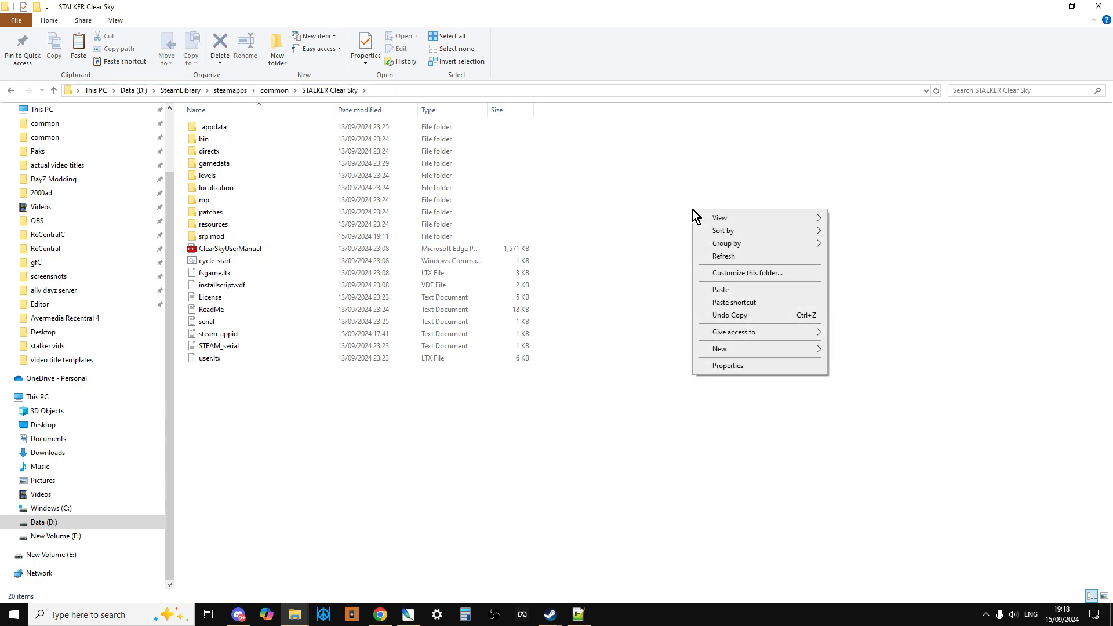
{"action": "left_click", "coordinate": [727, 290]}
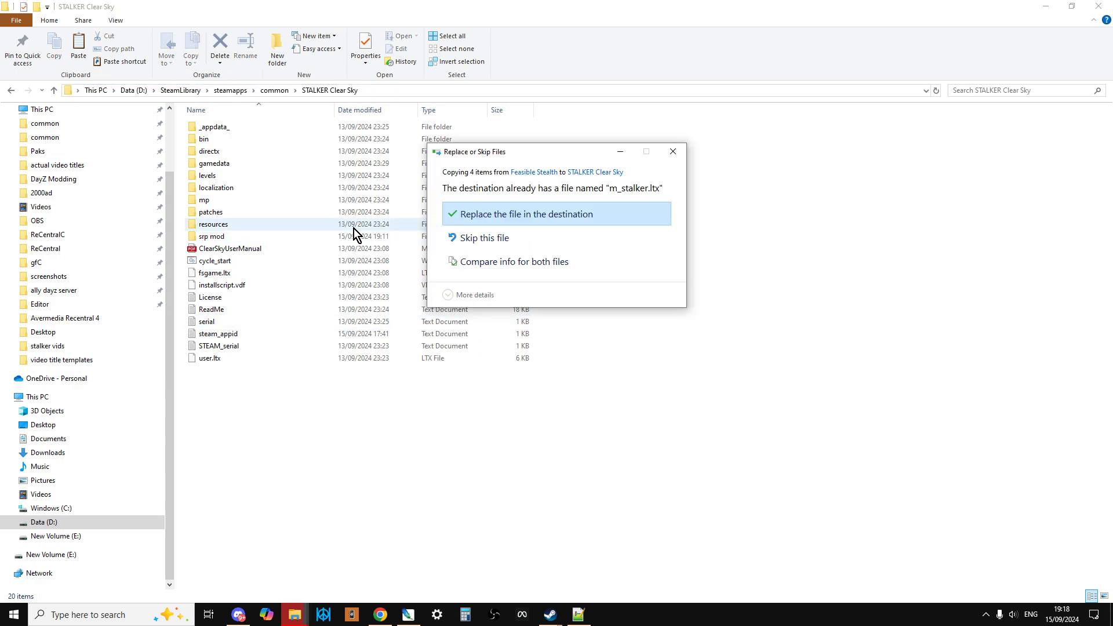
{"action": "left_click", "coordinate": [509, 215]}
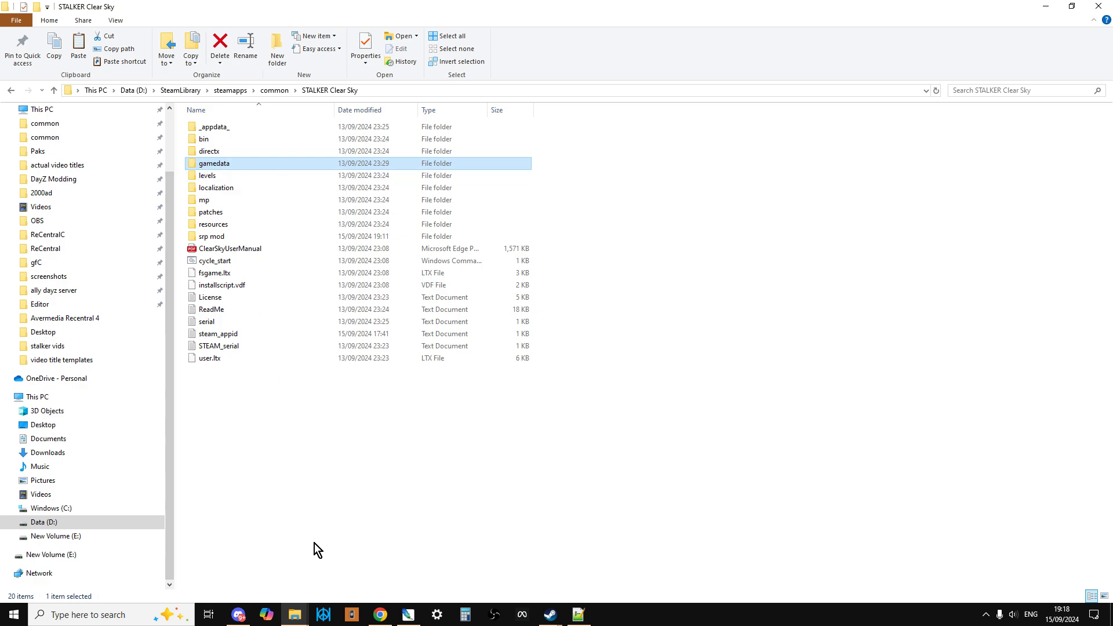
Go back into srp mod's Optional Features and open the "#1. (Choose From This Folder First)" folder.
{"action": "double_click", "coordinate": [234, 239]}
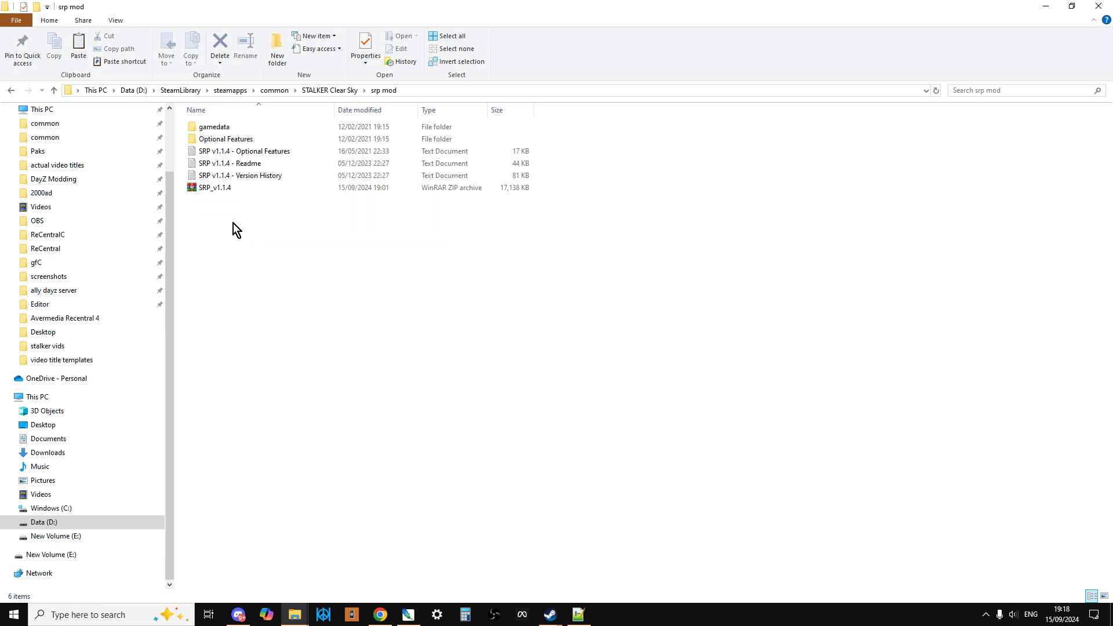
{"action": "double_click", "coordinate": [226, 127]}
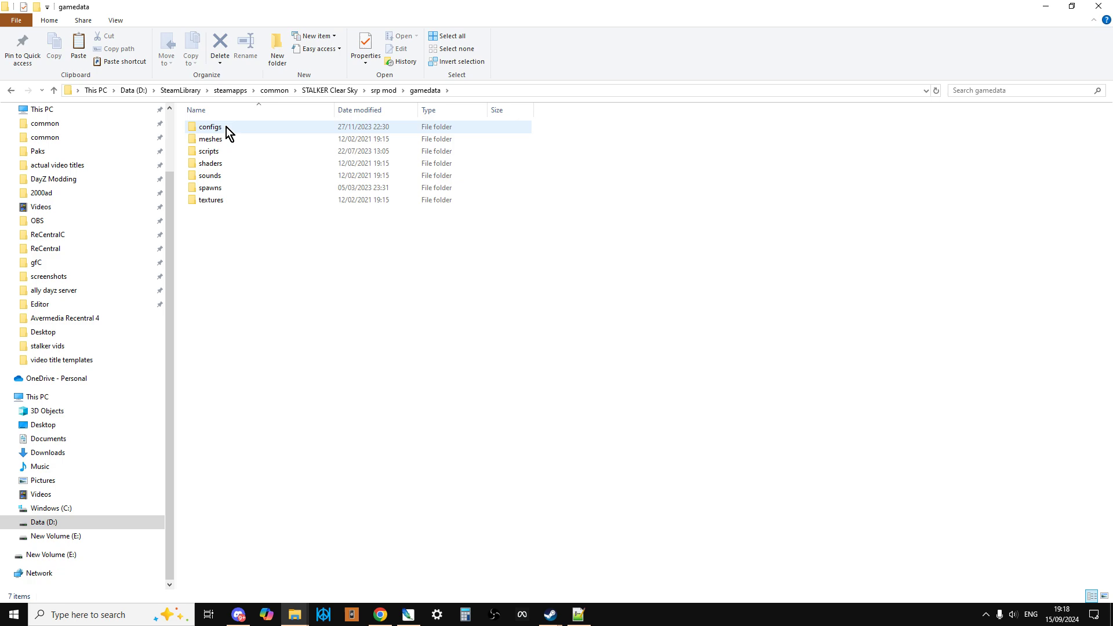
{"action": "left_click", "coordinate": [52, 90]}
{"action": "double_click", "coordinate": [235, 140]}
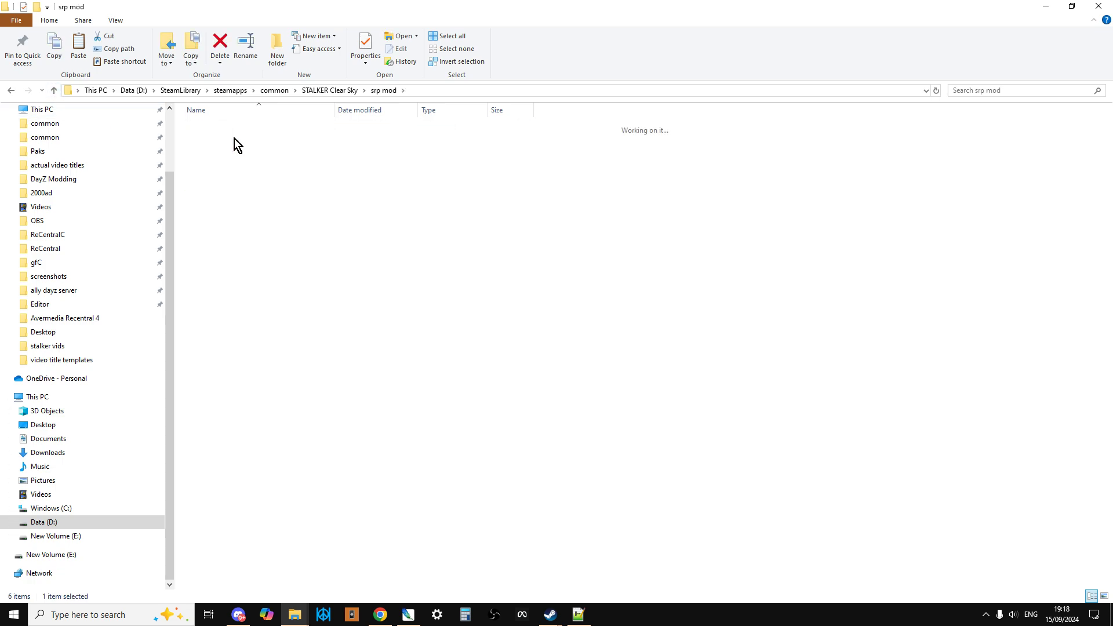
{"action": "double_click", "coordinate": [237, 127]}
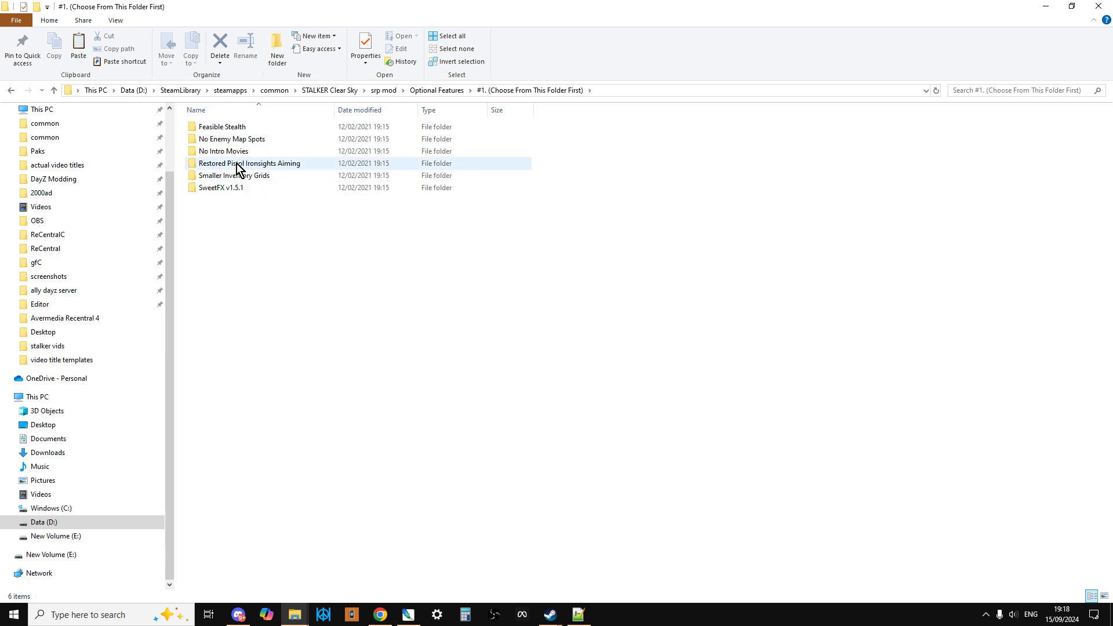
Copy the gamedata folder from No Intro Movies into the STALKER Clear Sky folder, replacing the existing ui_movies.xml file.
{"action": "double_click", "coordinate": [234, 154]}
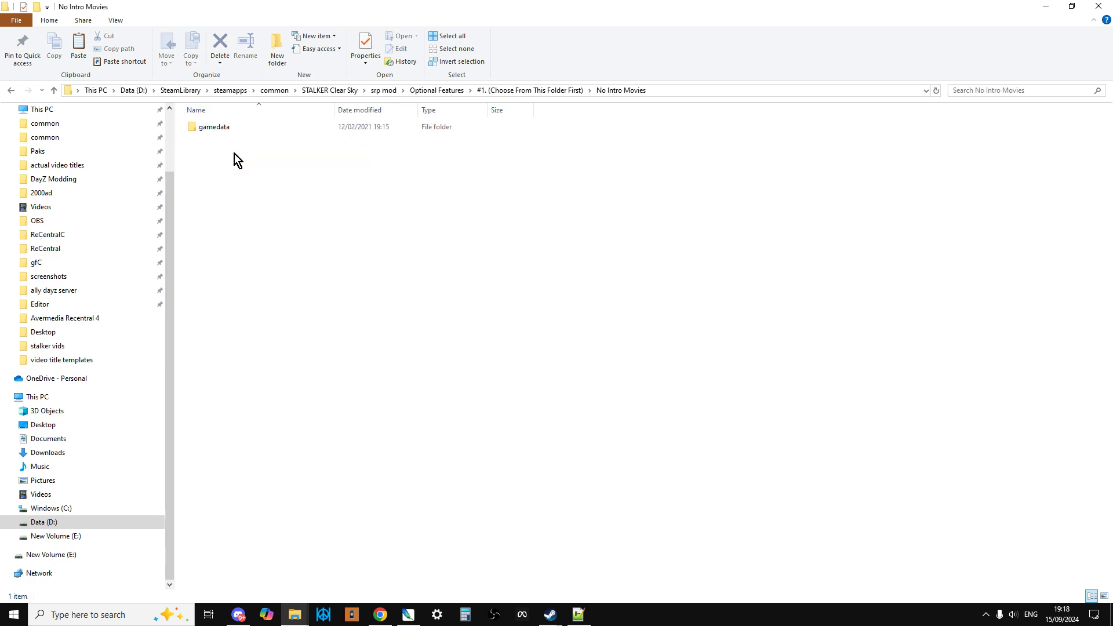
{"action": "right_click", "coordinate": [223, 126]}
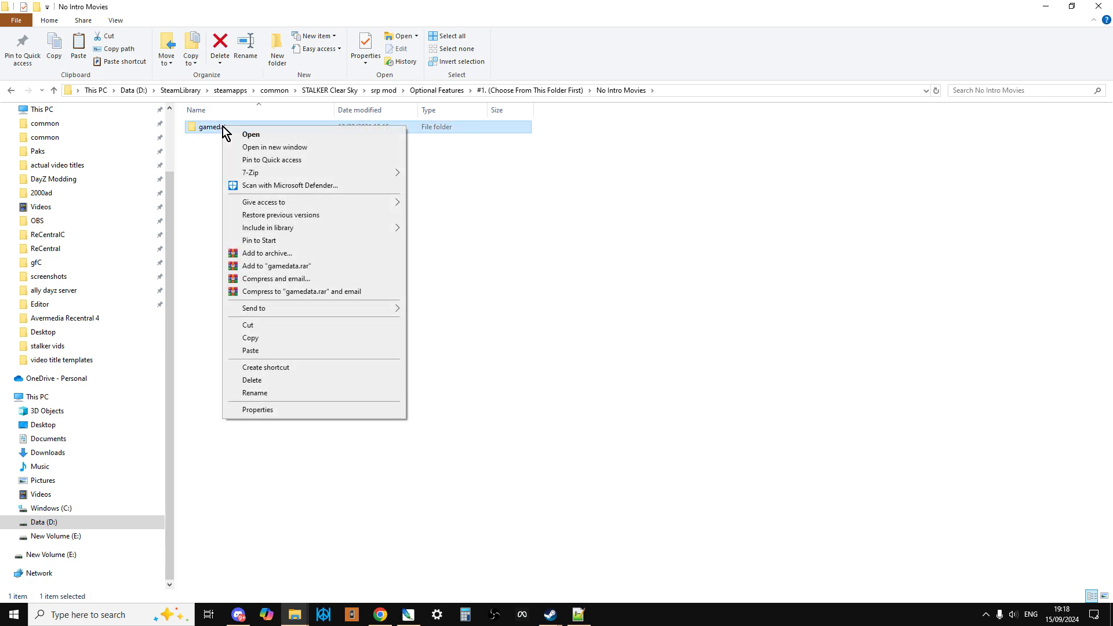
{"action": "left_click", "coordinate": [271, 339]}
{"action": "left_click", "coordinate": [55, 94]}
{"action": "left_click", "coordinate": [54, 94]}
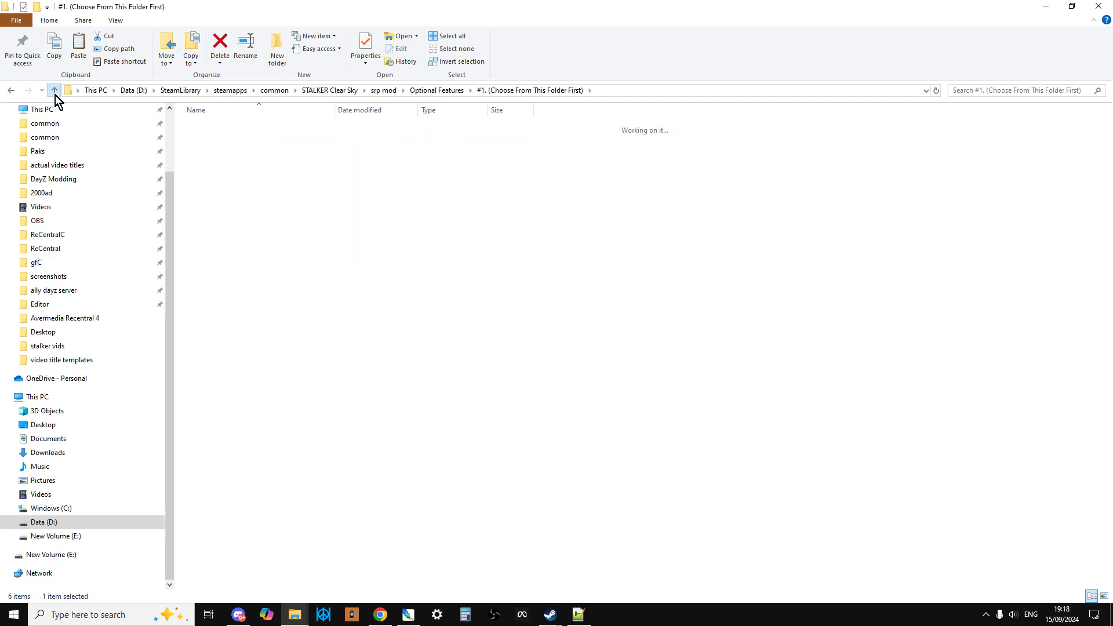
{"action": "left_click", "coordinate": [54, 94]}
{"action": "left_click", "coordinate": [54, 93]}
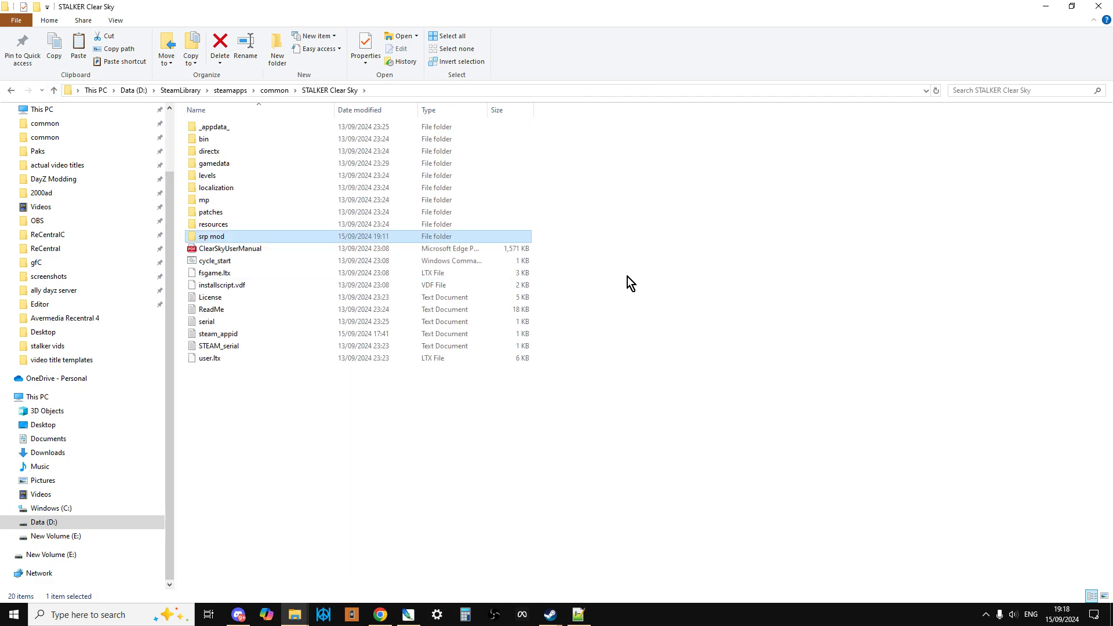
{"action": "left_click", "coordinate": [652, 195]}
{"action": "right_click", "coordinate": [627, 261]}
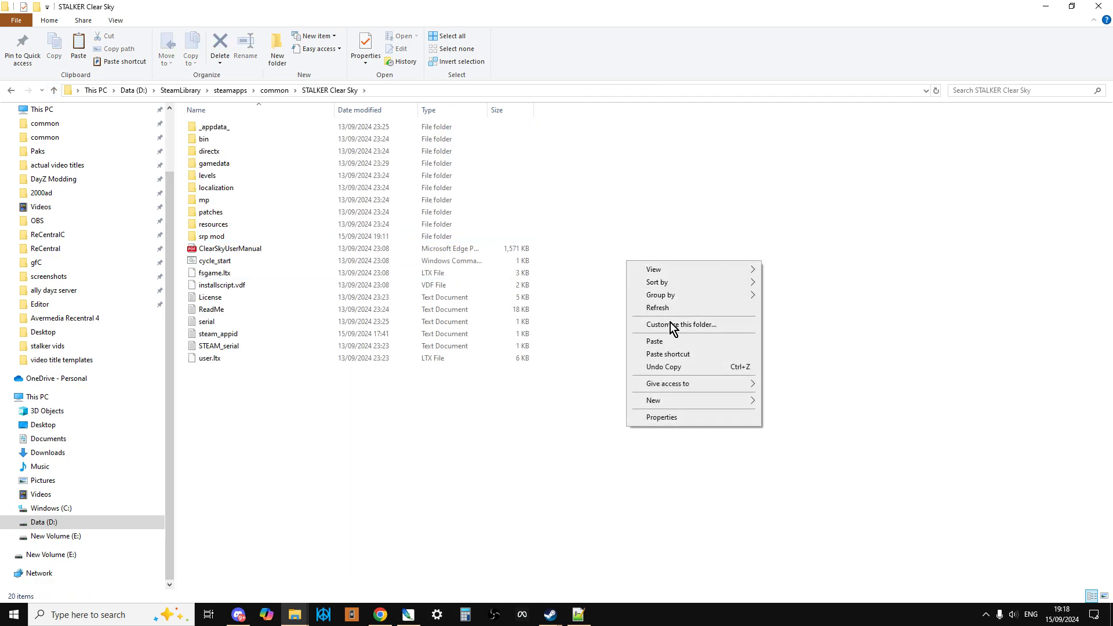
{"action": "left_click", "coordinate": [655, 342]}
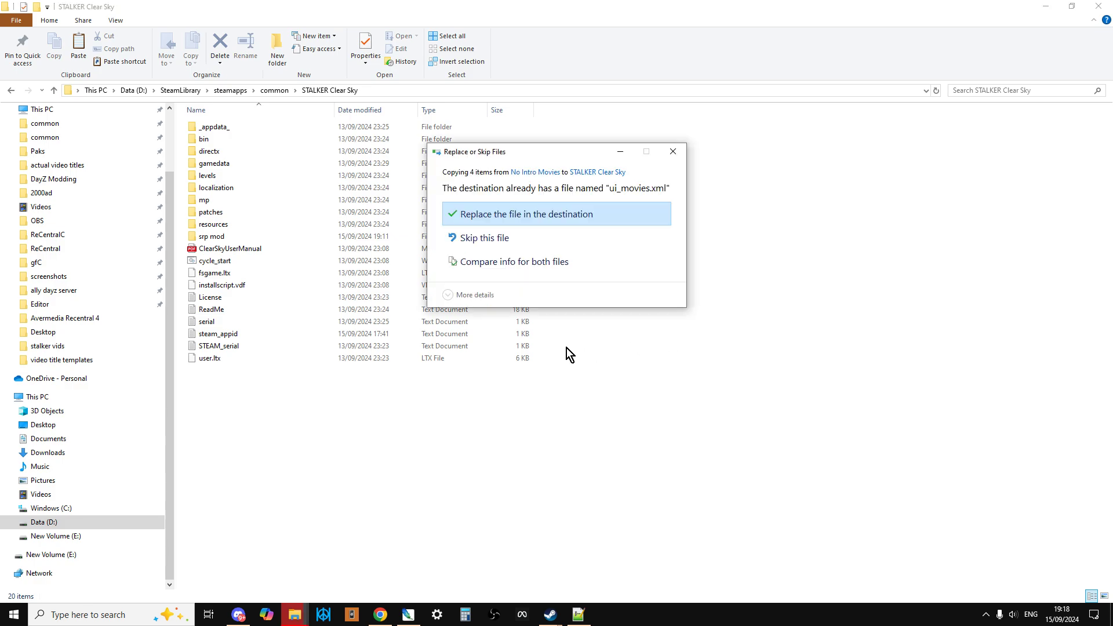
{"action": "left_click", "coordinate": [509, 223]}
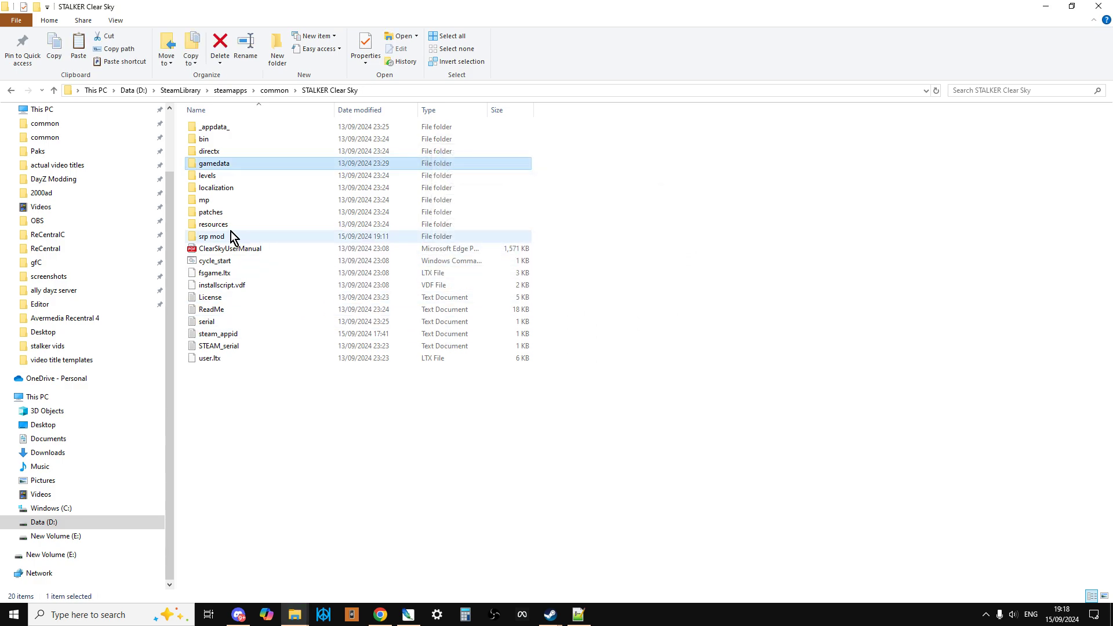
Go through srp mod's Optional Features and open the "#2. (Choose From This Folder Last)" folder.
{"action": "double_click", "coordinate": [232, 237]}
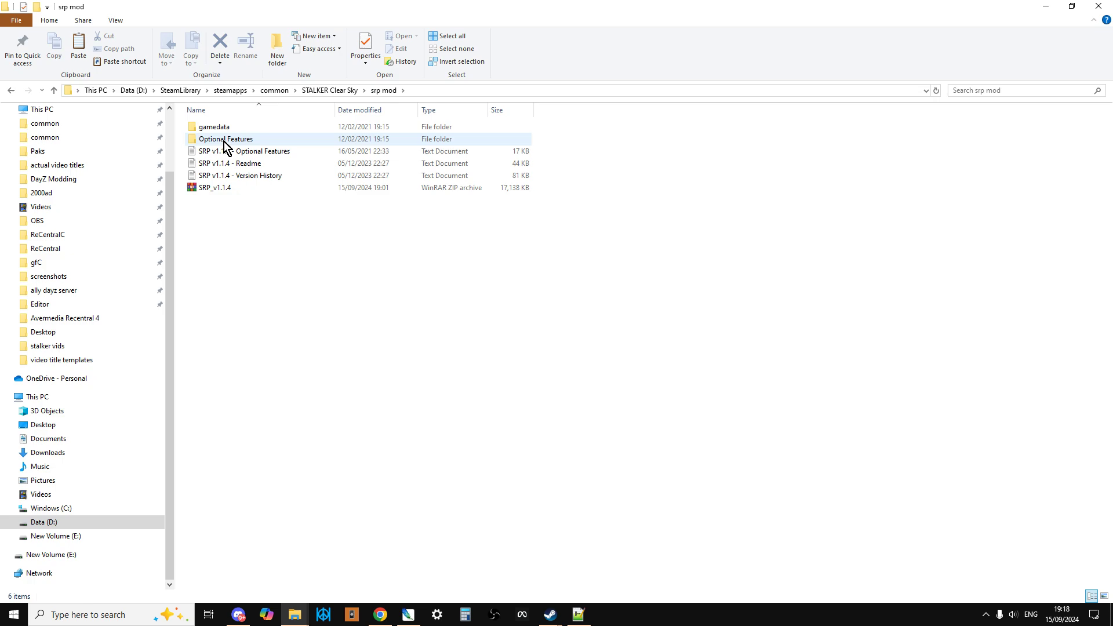
{"action": "double_click", "coordinate": [226, 140]}
{"action": "double_click", "coordinate": [235, 129]}
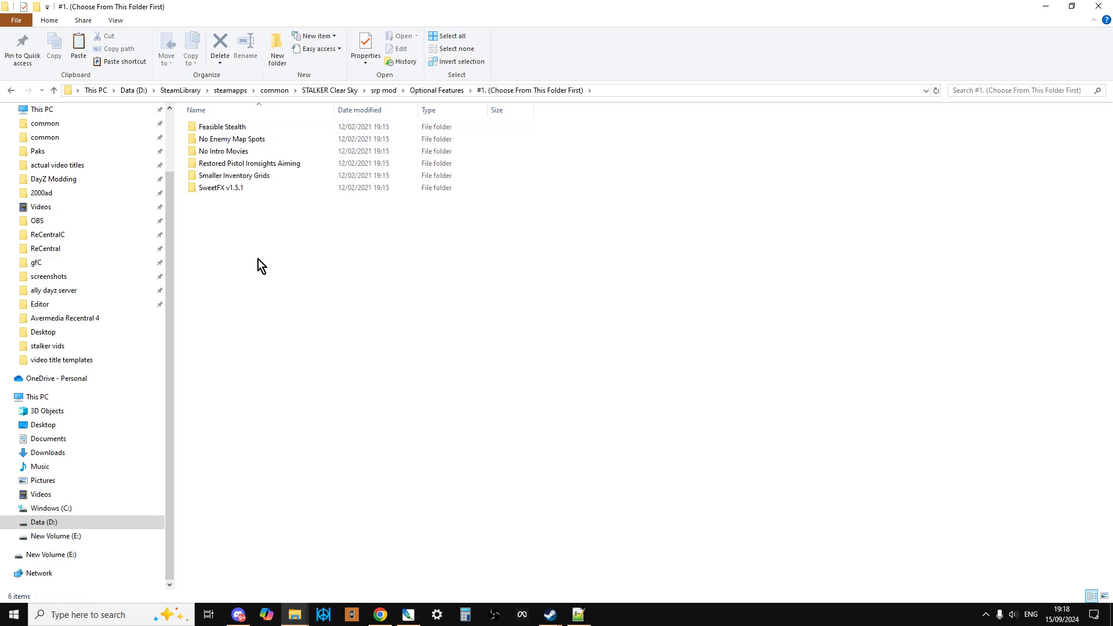
{"action": "left_click", "coordinate": [55, 90]}
{"action": "left_click", "coordinate": [232, 144]}
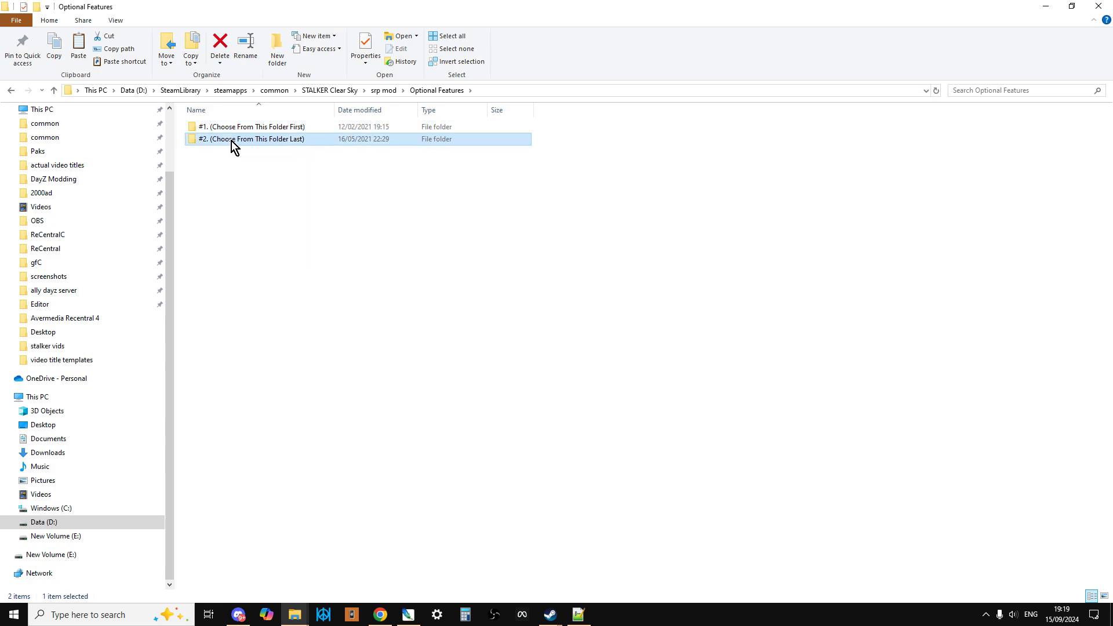
{"action": "double_click", "coordinate": [232, 143]}
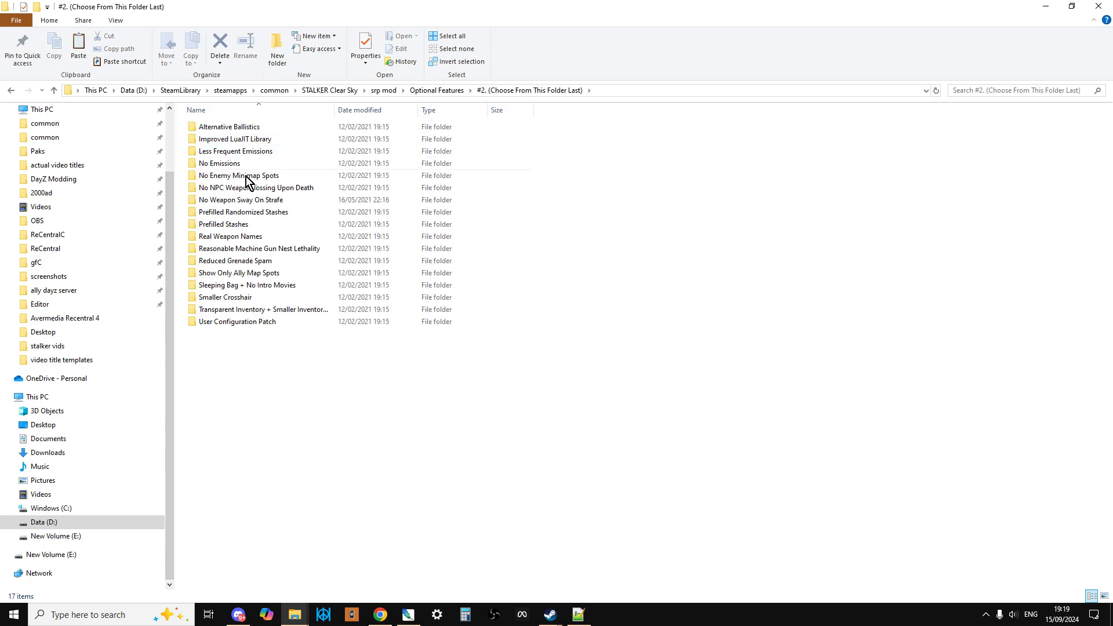
Copy the gamedata folder from Alternative Ballistics into the STALKER Clear Sky folder, replacing the existing files with the same names.
{"action": "double_click", "coordinate": [237, 131]}
{"action": "left_click", "coordinate": [214, 126]}
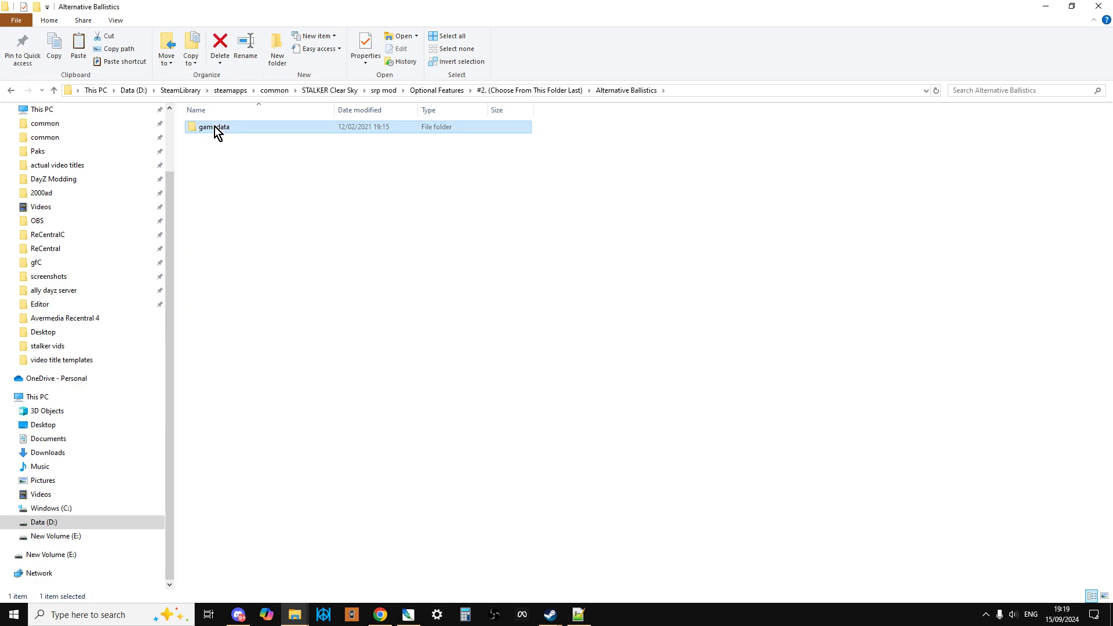
{"action": "right_click", "coordinate": [215, 126]}
{"action": "left_click", "coordinate": [273, 337]}
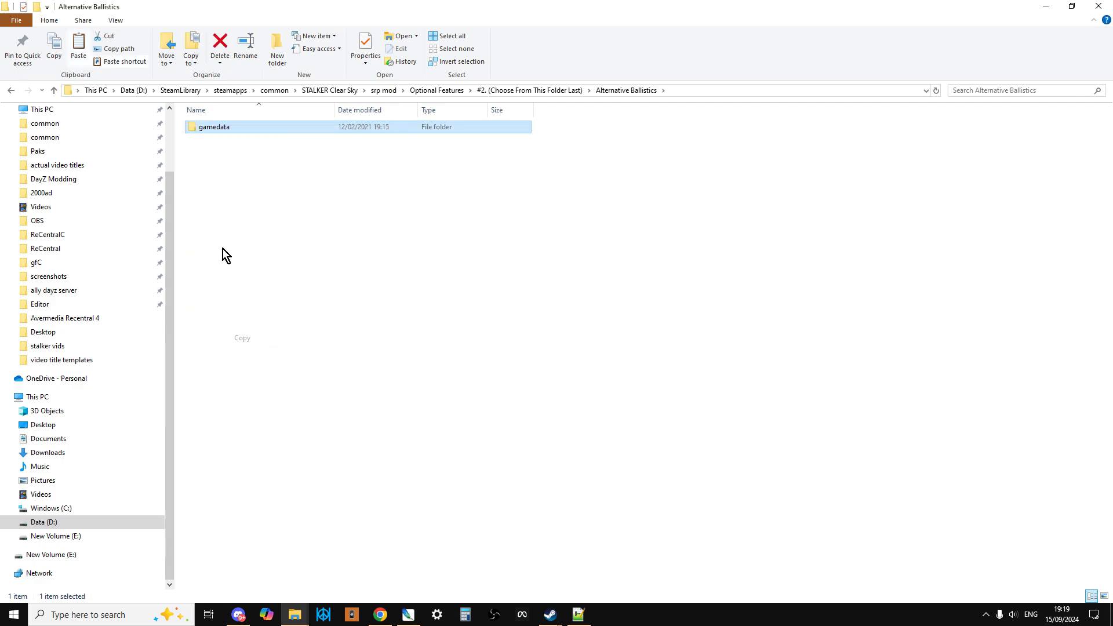
{"action": "left_click", "coordinate": [53, 91]}
{"action": "left_click", "coordinate": [53, 91]}
{"action": "left_click", "coordinate": [53, 91]}
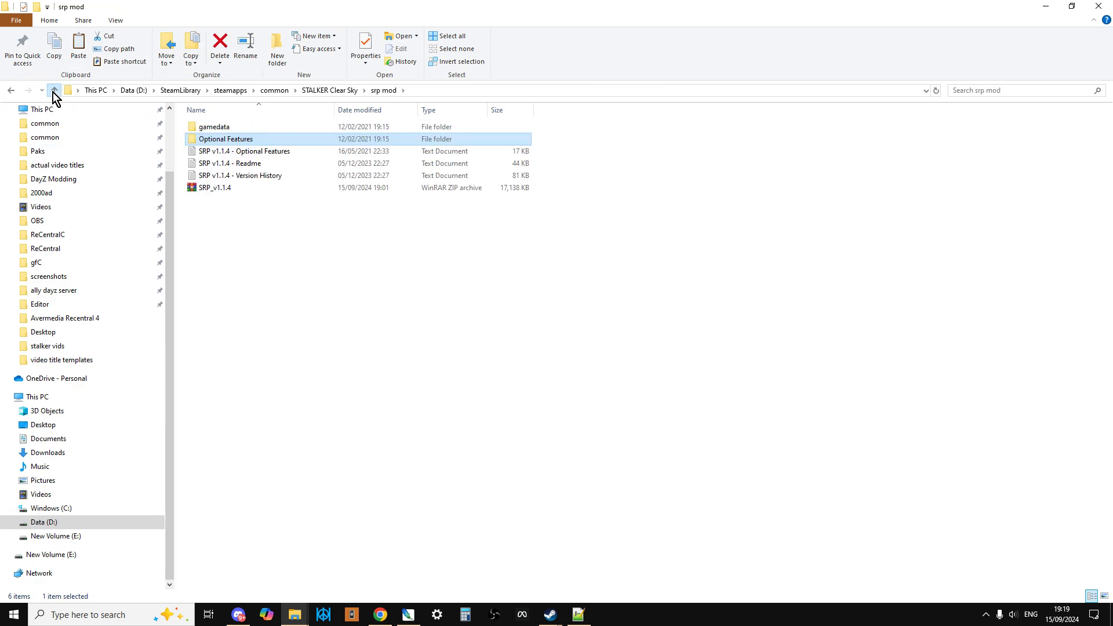
{"action": "left_click", "coordinate": [54, 91]}
{"action": "right_click", "coordinate": [629, 207]}
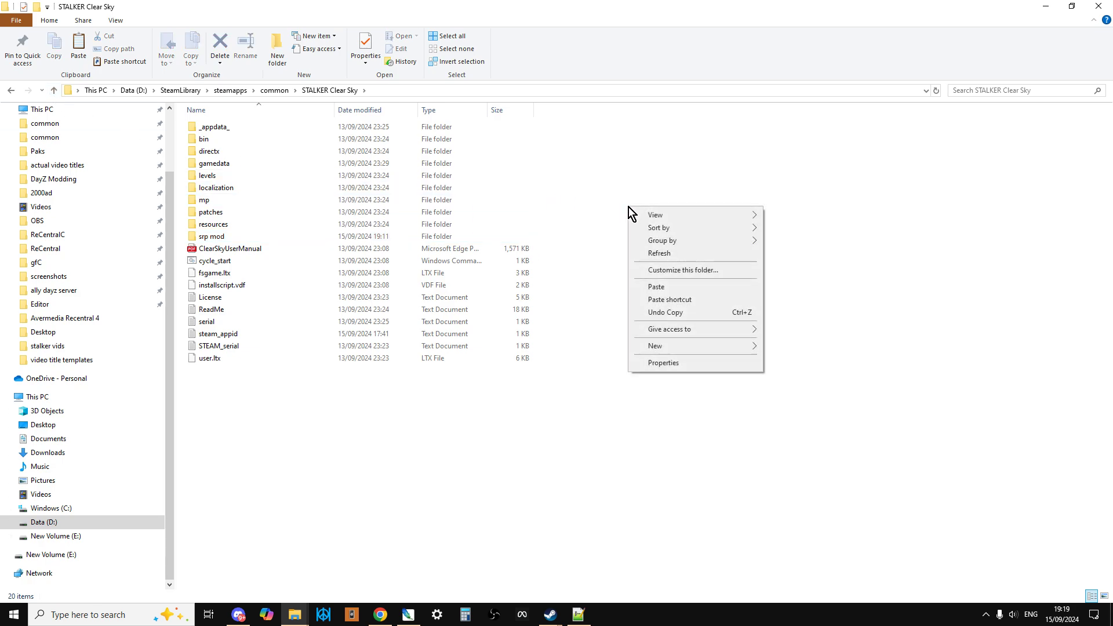
{"action": "left_click", "coordinate": [667, 288]}
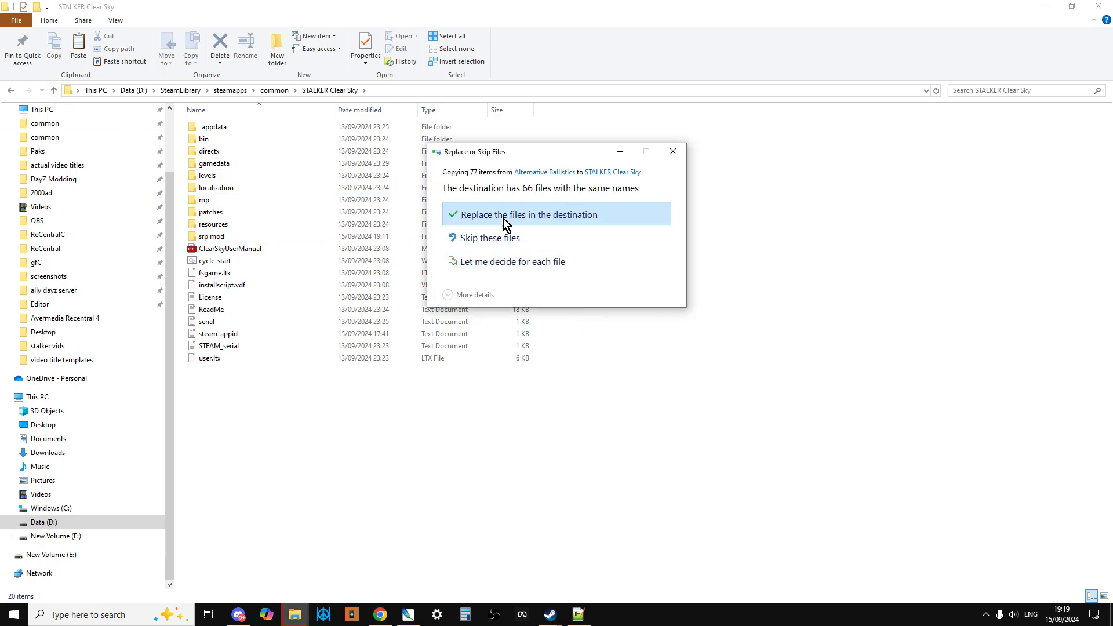
{"action": "left_click", "coordinate": [503, 219]}
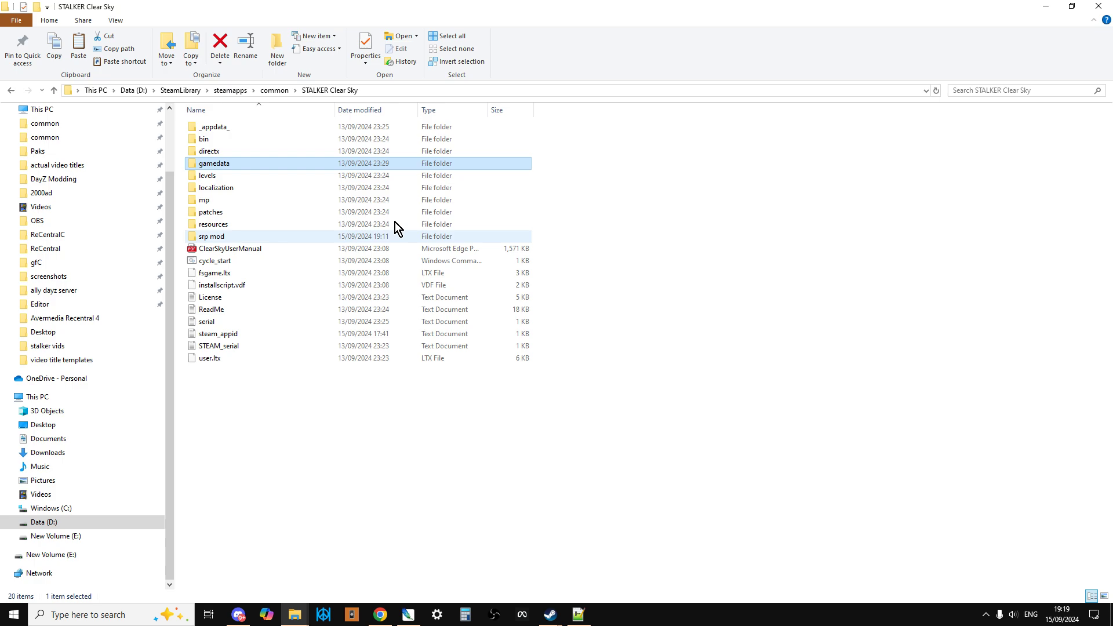
Return to the "#2. (Choose From This Folder Last)" folder inside srp mod's Optional Features.
{"action": "double_click", "coordinate": [227, 236]}
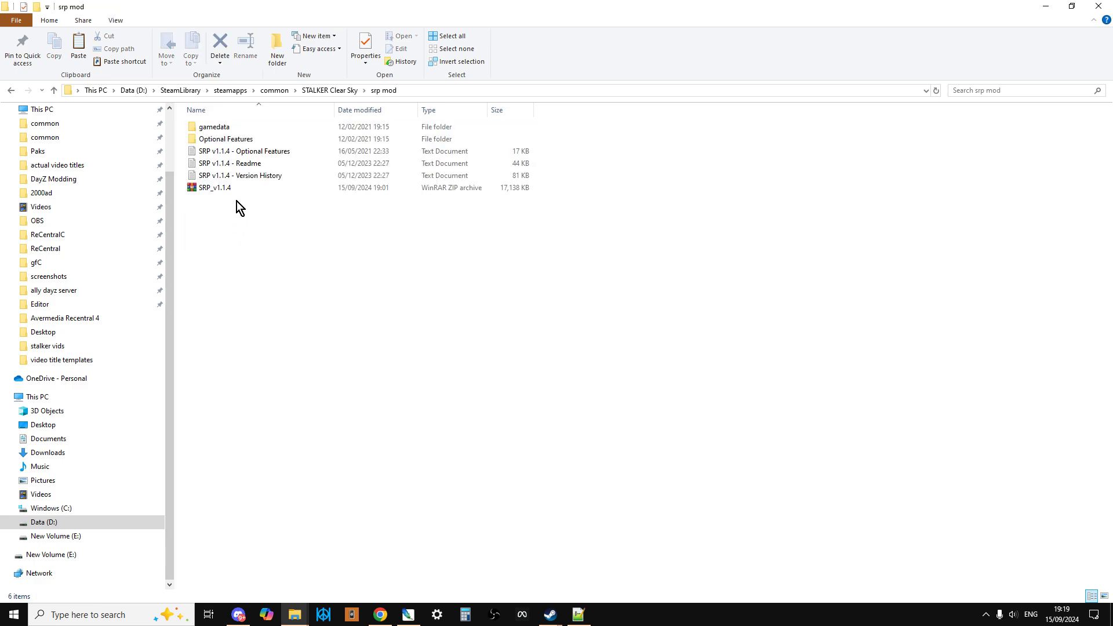
{"action": "double_click", "coordinate": [241, 139]}
{"action": "left_click", "coordinate": [243, 139]}
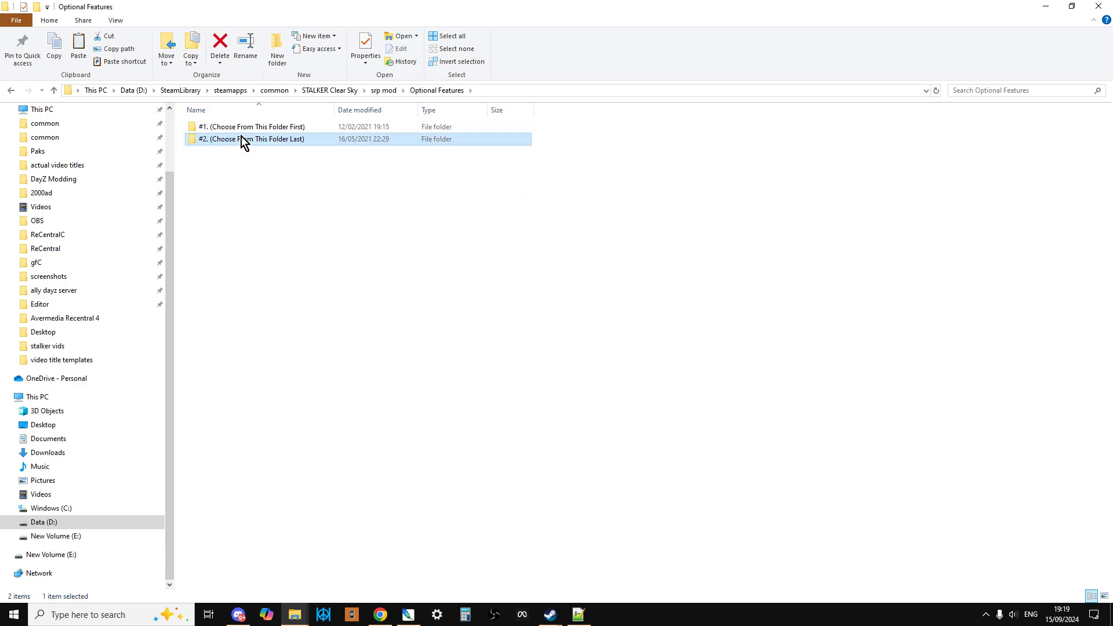
{"action": "double_click", "coordinate": [242, 139]}
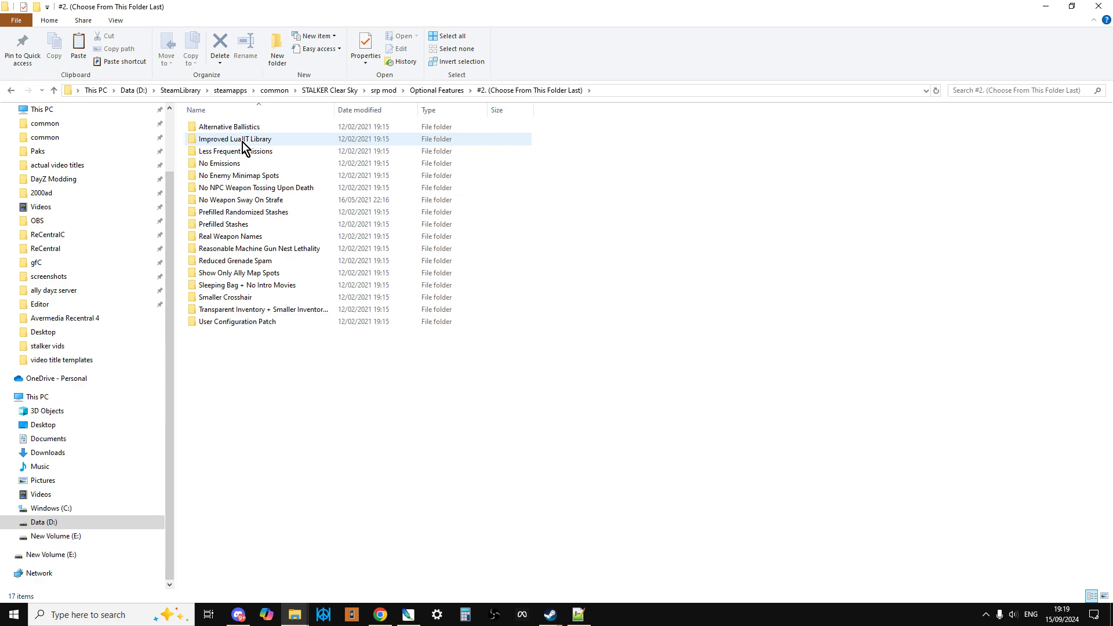
Copy the gamedata folder from No Weapon Sway On Strafe into the STALKER Clear Sky folder.
{"action": "double_click", "coordinate": [251, 201]}
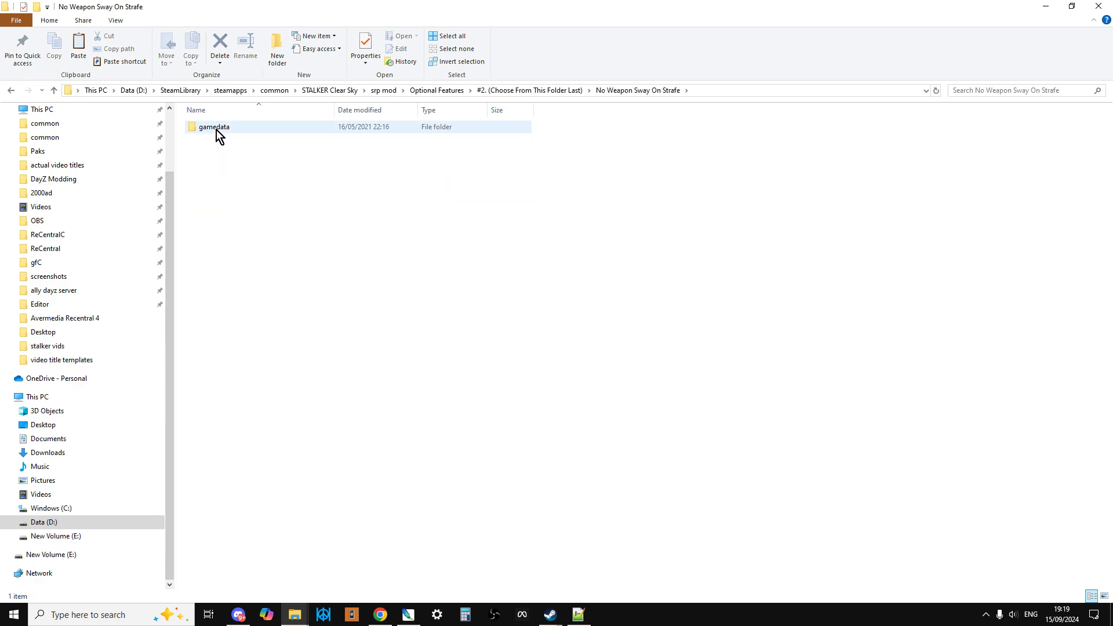
{"action": "right_click", "coordinate": [216, 129]}
{"action": "left_click", "coordinate": [276, 338]}
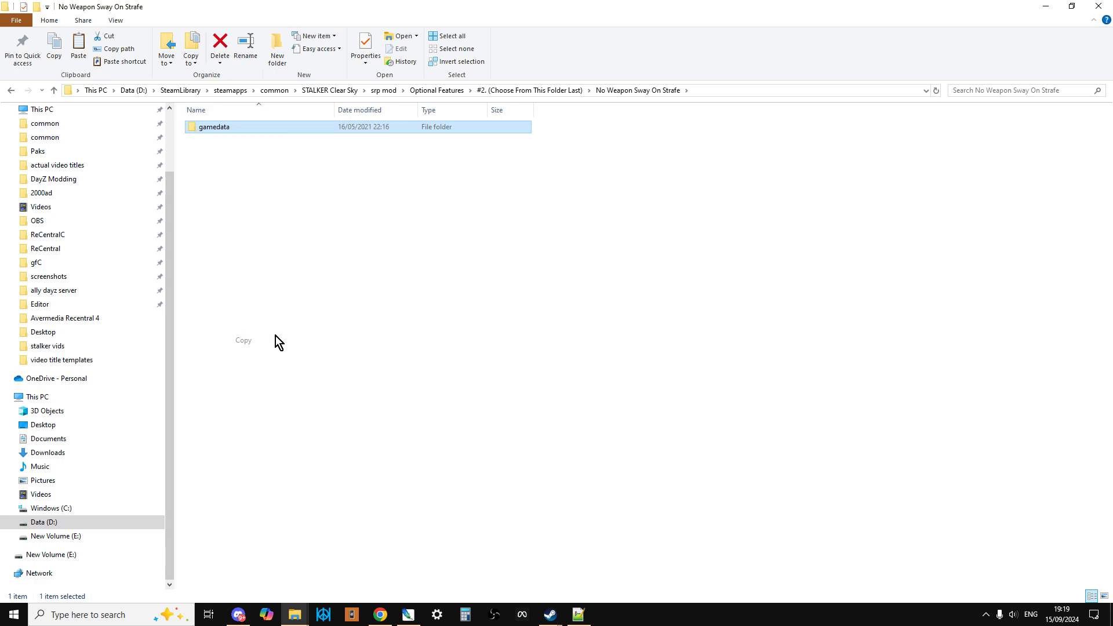
{"action": "left_click", "coordinate": [54, 93]}
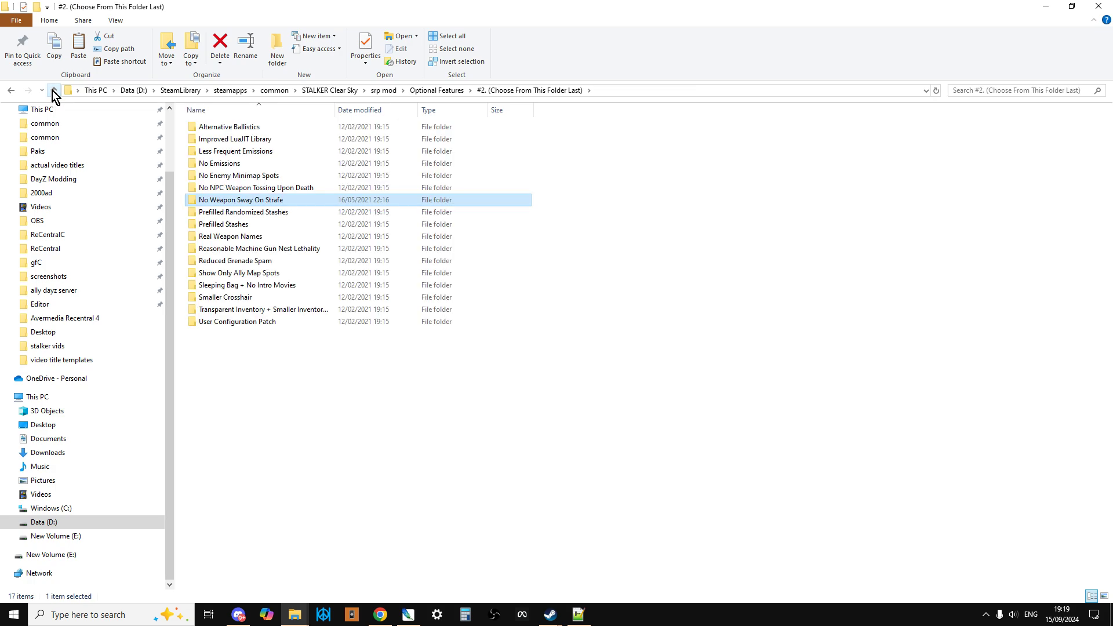
{"action": "left_click", "coordinate": [54, 93]}
{"action": "left_click", "coordinate": [54, 93]}
{"action": "left_click", "coordinate": [55, 93]}
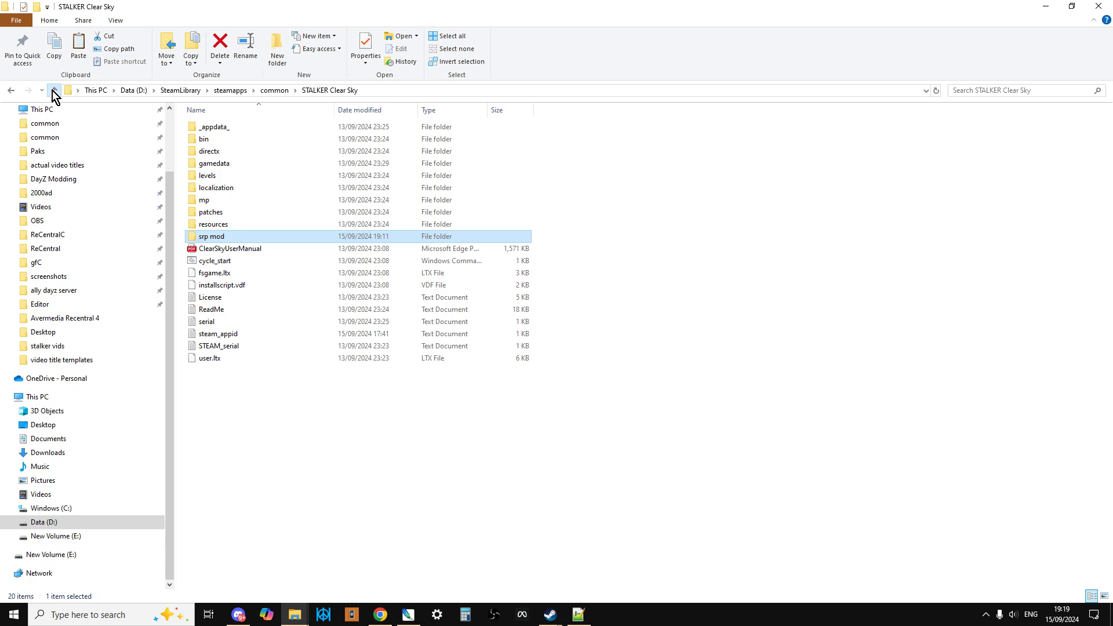
{"action": "right_click", "coordinate": [711, 290]}
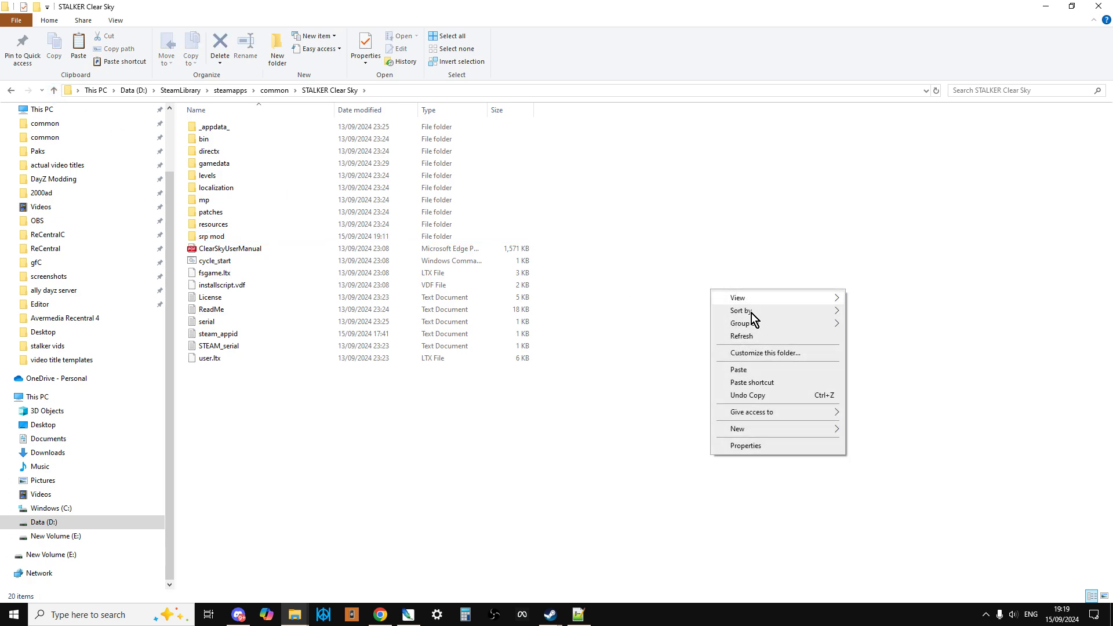
{"action": "left_click", "coordinate": [767, 371]}
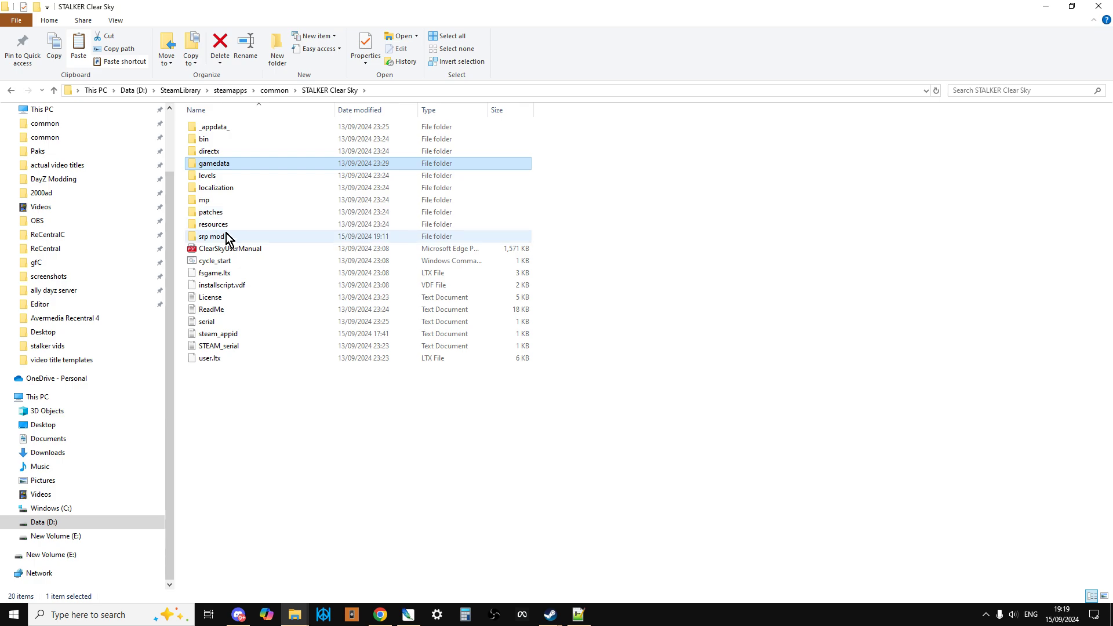
Reopen the "#2. (Choose From This Folder Last)" folder in srp mod's Optional Features.
{"action": "double_click", "coordinate": [227, 237]}
{"action": "double_click", "coordinate": [221, 139]}
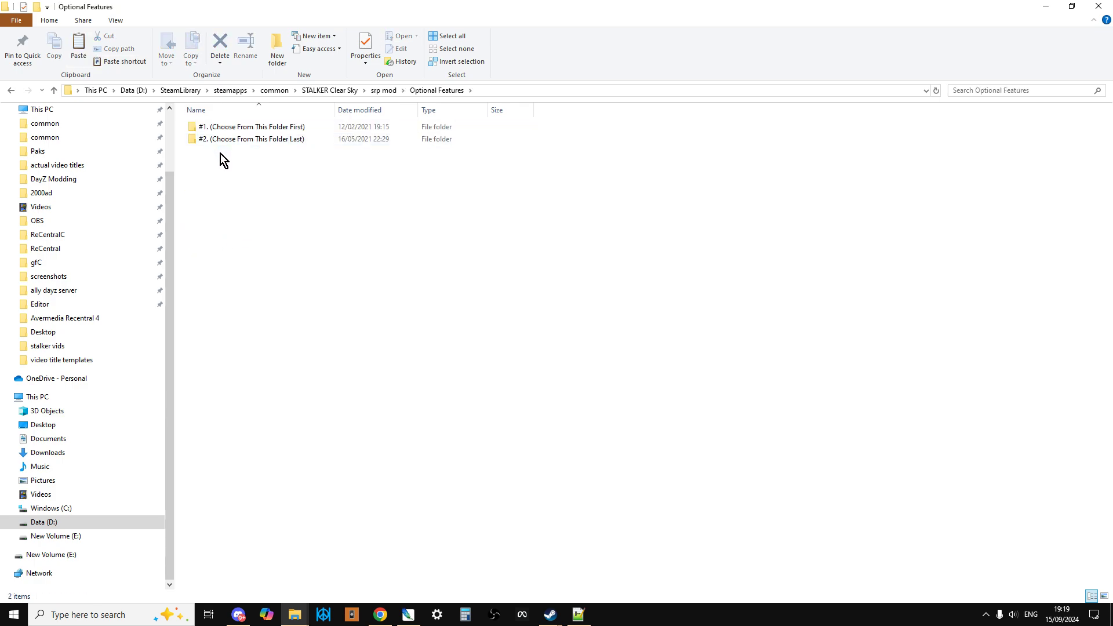
{"action": "double_click", "coordinate": [222, 143]}
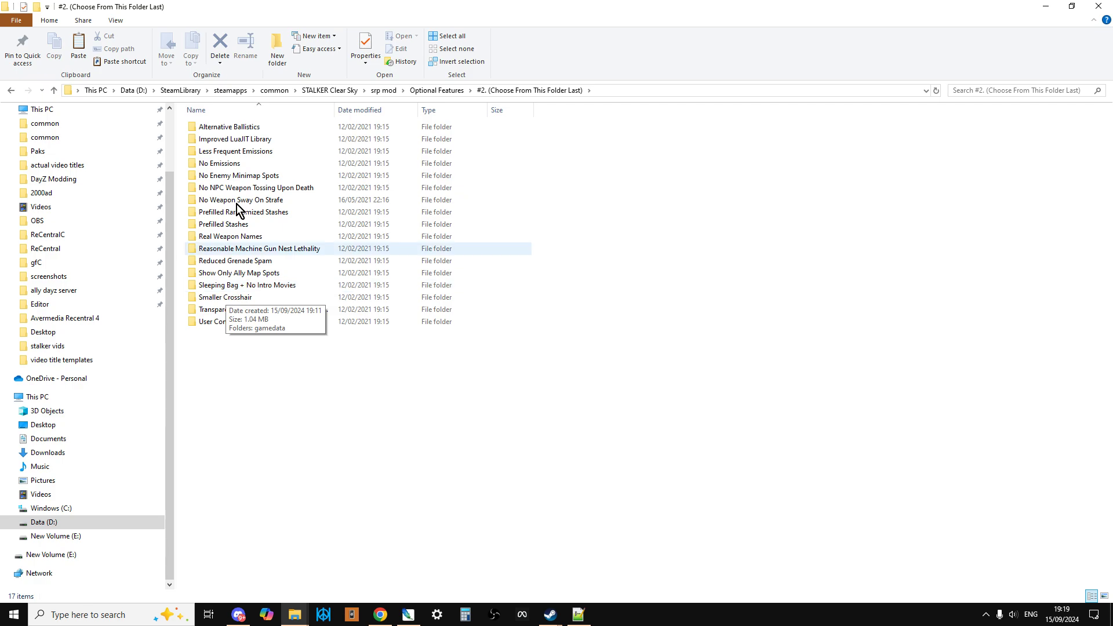
Copy the gamedata folder from Sleeping Bag + No Intro Movies into the STALKER Clear Sky folder, replacing the existing files.
{"action": "double_click", "coordinate": [228, 287]}
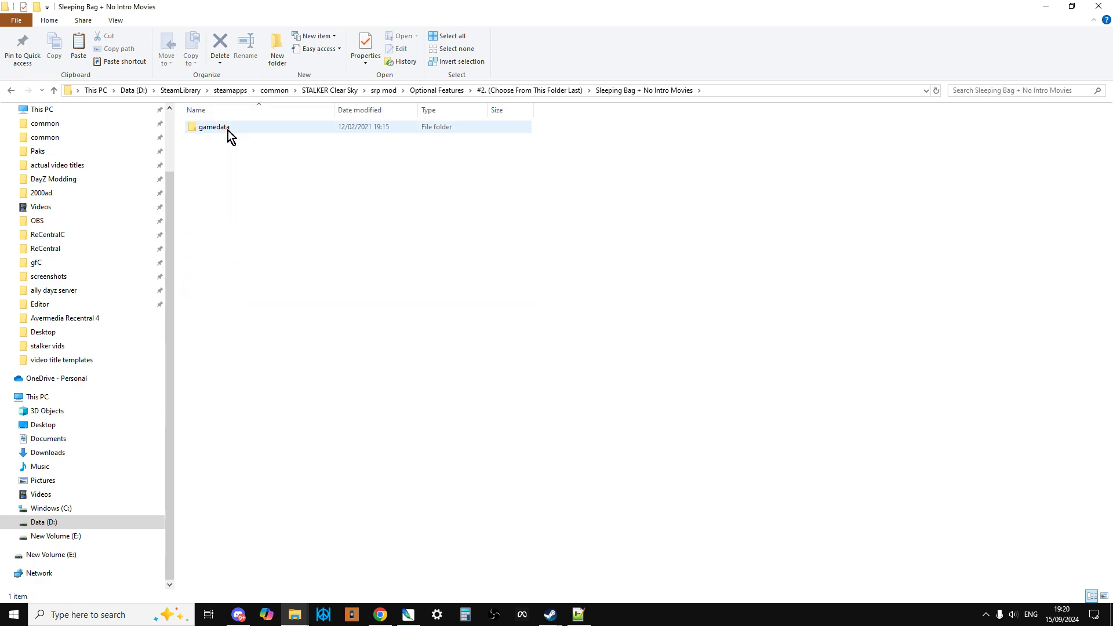
{"action": "right_click", "coordinate": [228, 130]}
{"action": "left_click", "coordinate": [284, 340]}
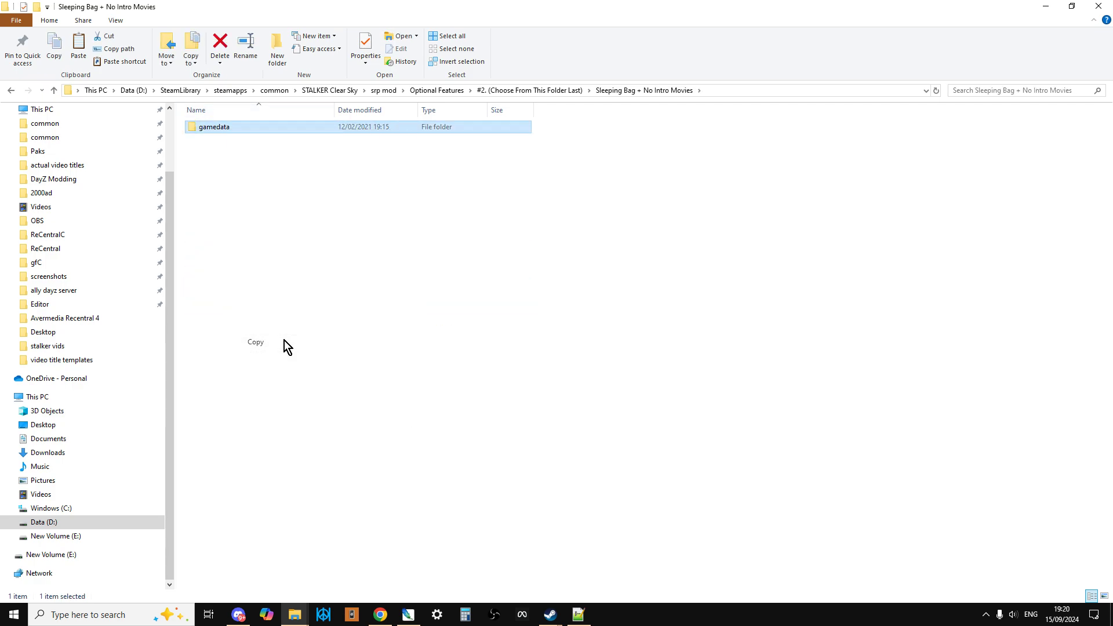
{"action": "left_click", "coordinate": [57, 94]}
{"action": "left_click", "coordinate": [57, 94]}
{"action": "left_click", "coordinate": [57, 94]}
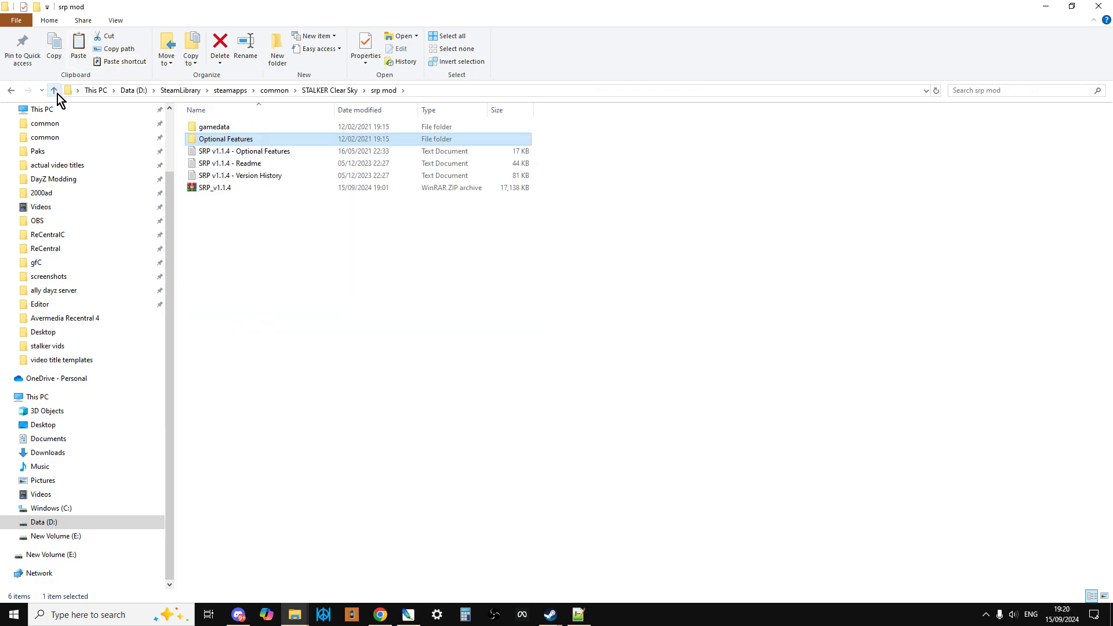
{"action": "left_click", "coordinate": [57, 94]}
{"action": "right_click", "coordinate": [655, 363]}
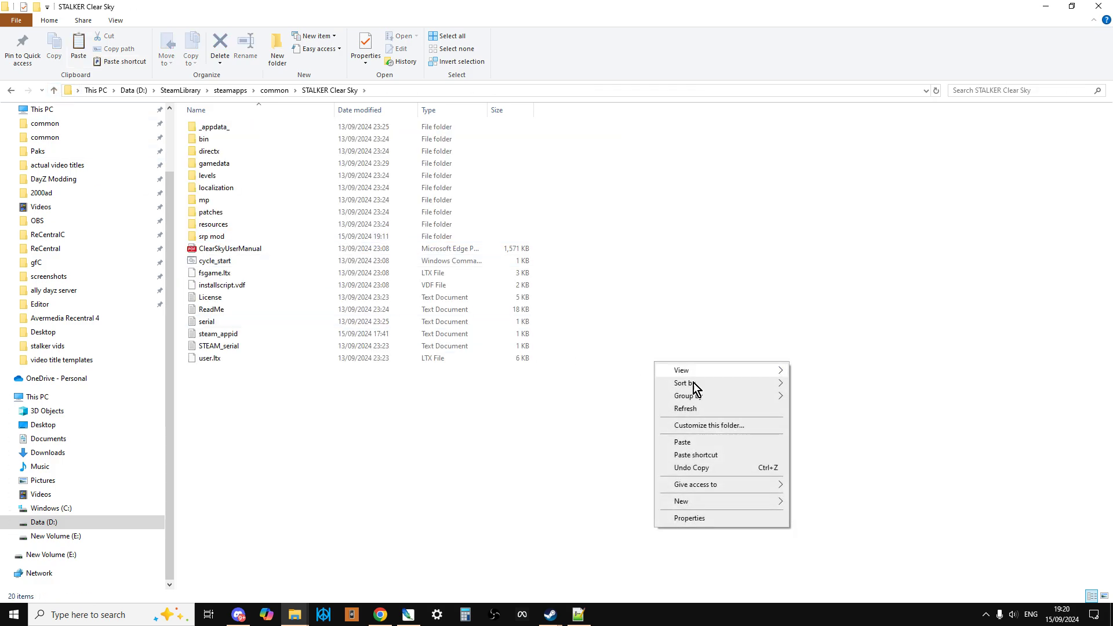
{"action": "left_click", "coordinate": [710, 443]}
{"action": "left_click", "coordinate": [551, 221]}
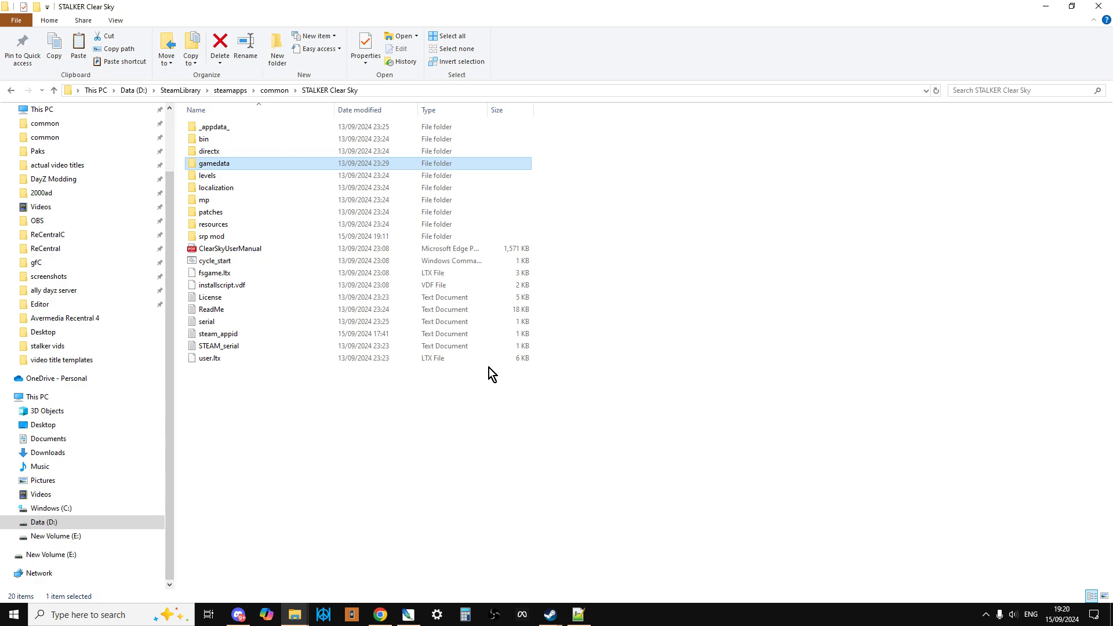
Switch to Notepad++ and read through the SRP v1.1.4 Readme, from the installation notes to the known issues near its end.
{"action": "left_click", "coordinate": [578, 614]}
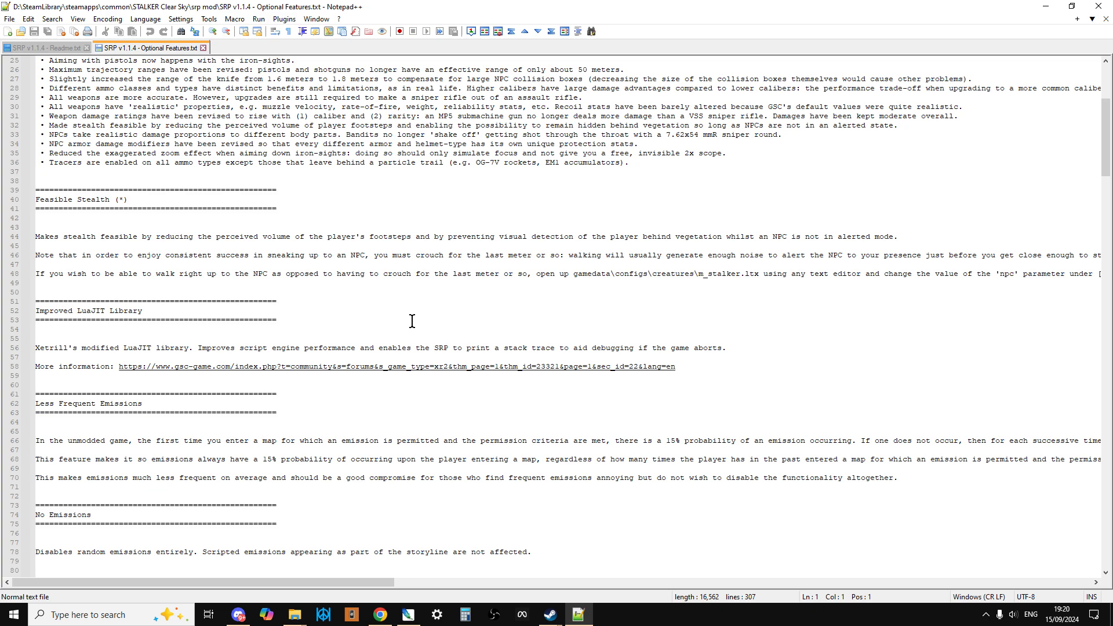
{"action": "left_click", "coordinate": [56, 50]}
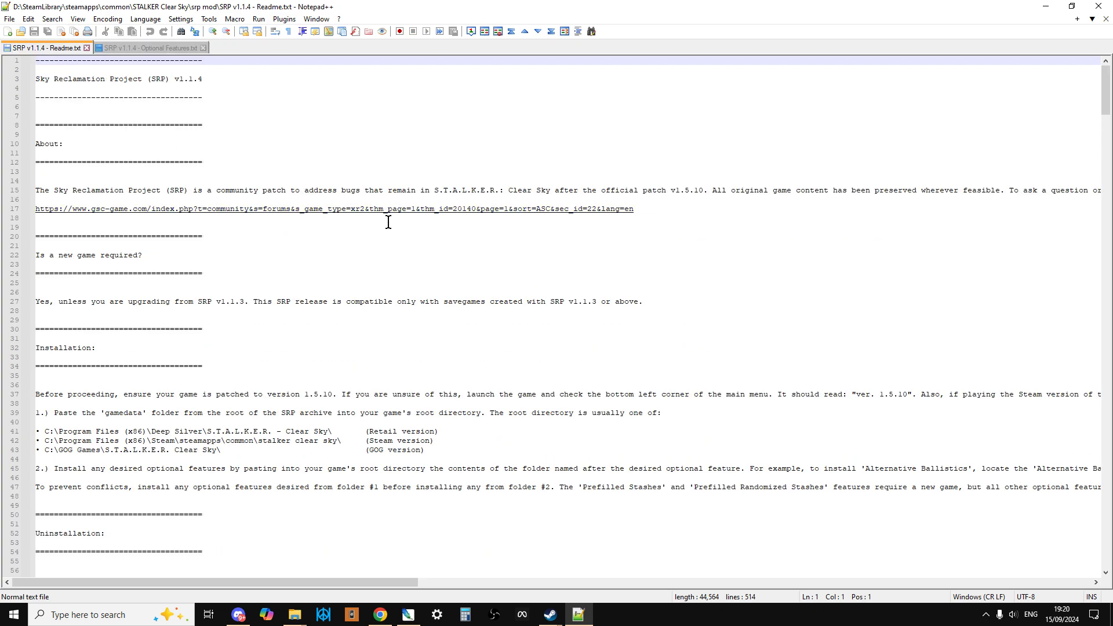
{"action": "scroll", "coordinate": [542, 327], "scroll_direction": "down", "scroll_amount": 5}
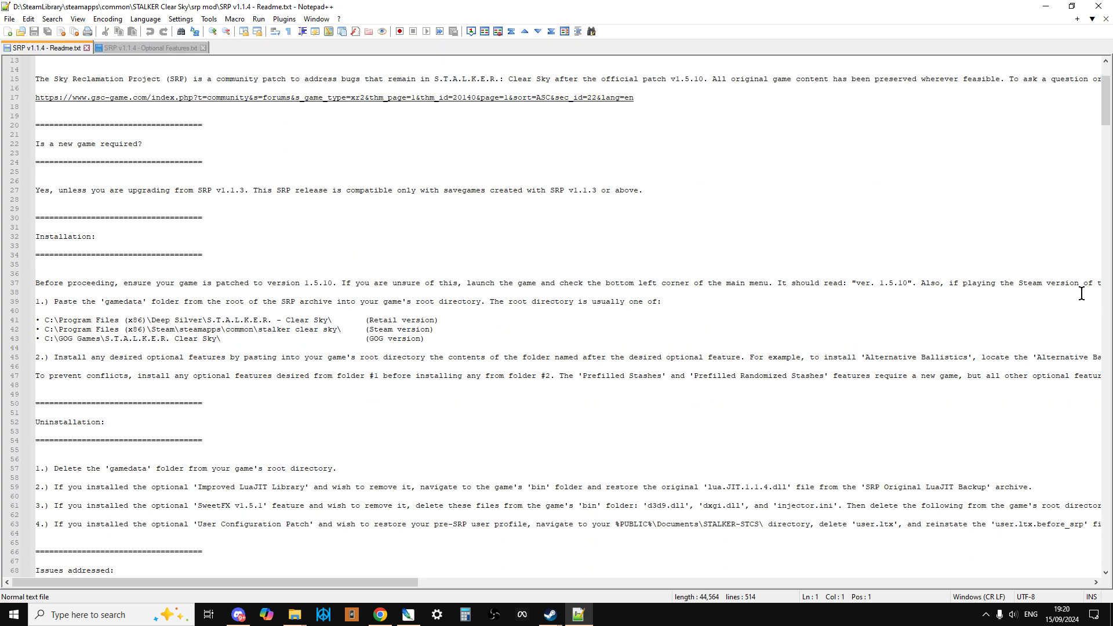
{"action": "left_click_drag", "start_coordinate": [1106, 124], "coordinate": [1109, 492]}
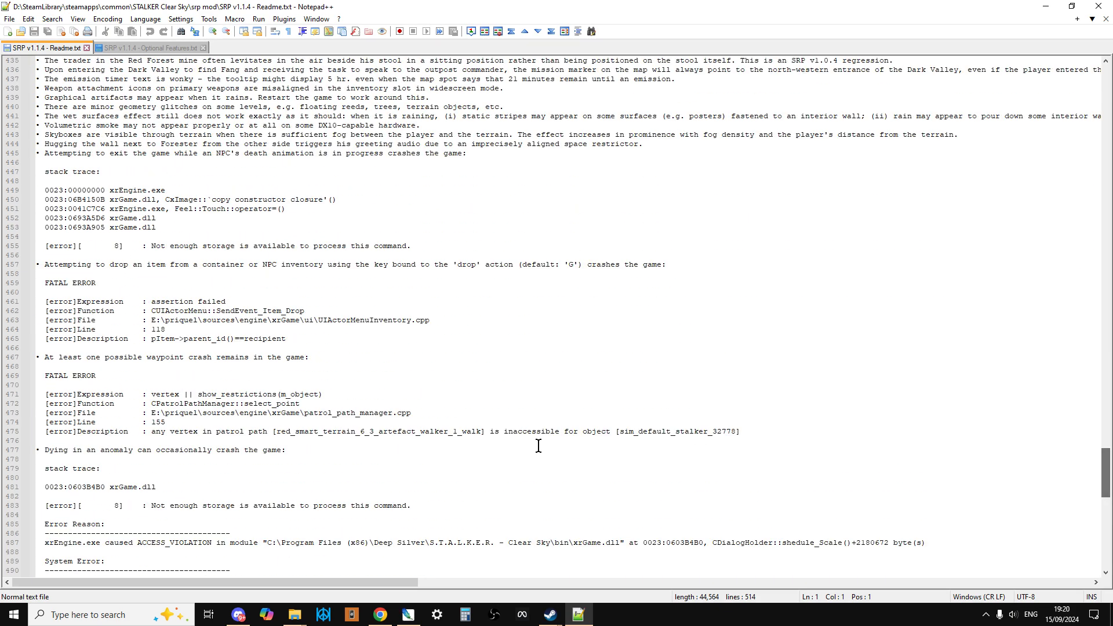
Switch to Chrome and show the S.T.A.L.K.E.R.: Clear Sky page on the Steam store.
{"action": "left_click", "coordinate": [380, 615]}
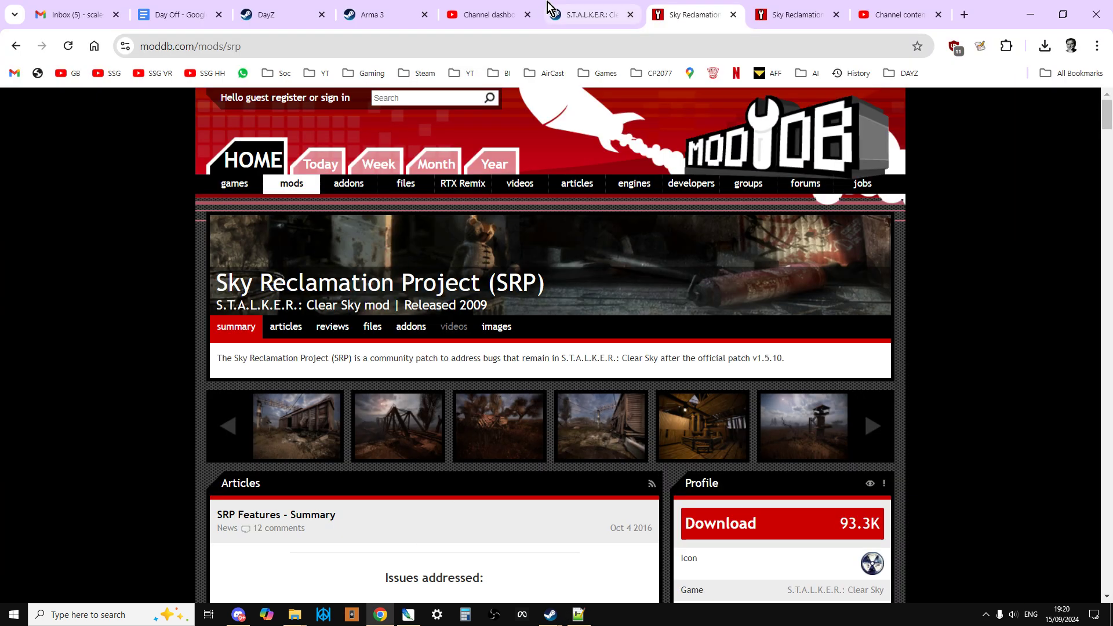
{"action": "left_click", "coordinate": [583, 14]}
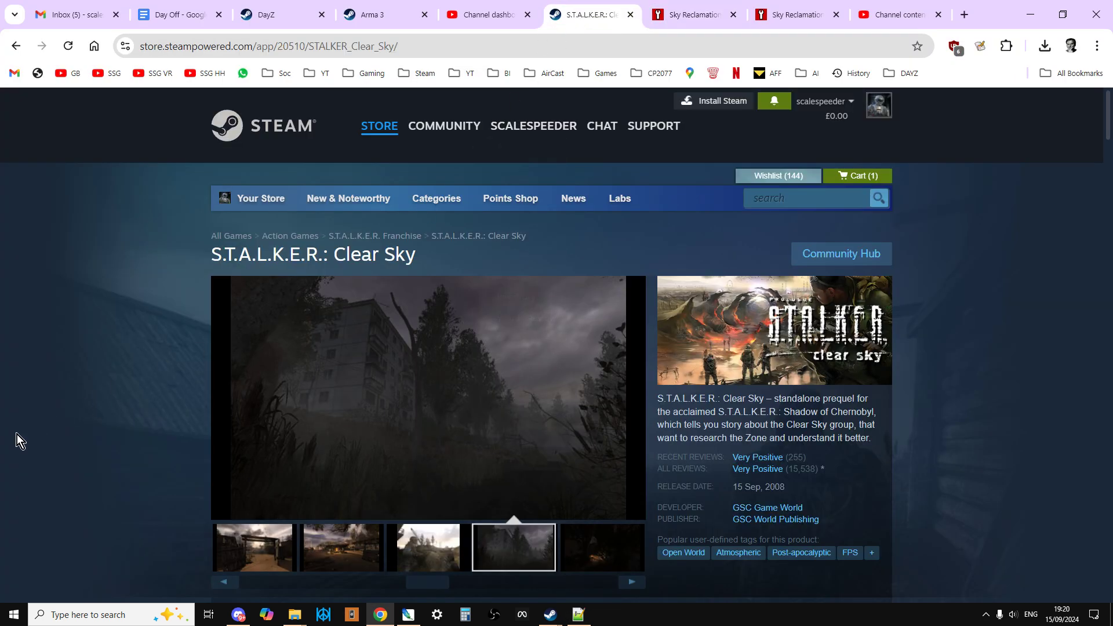